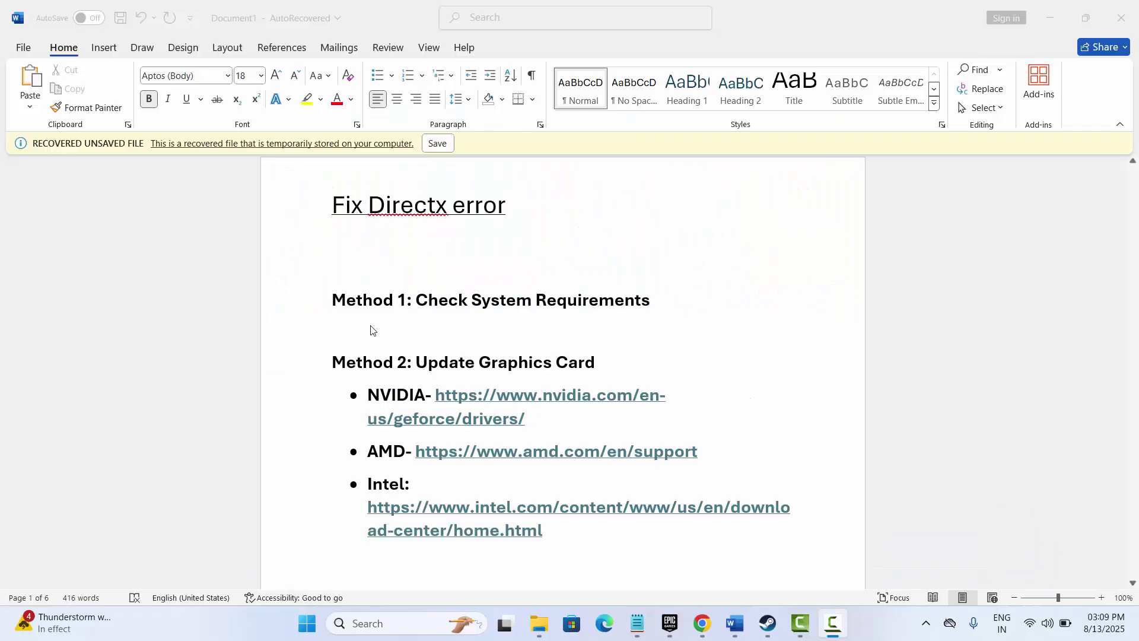
Step: Bring the Epic Games Launcher's Hell is Us - Demo store page, with its system requirements, to the front
scroll(370, 330, "down", 3)
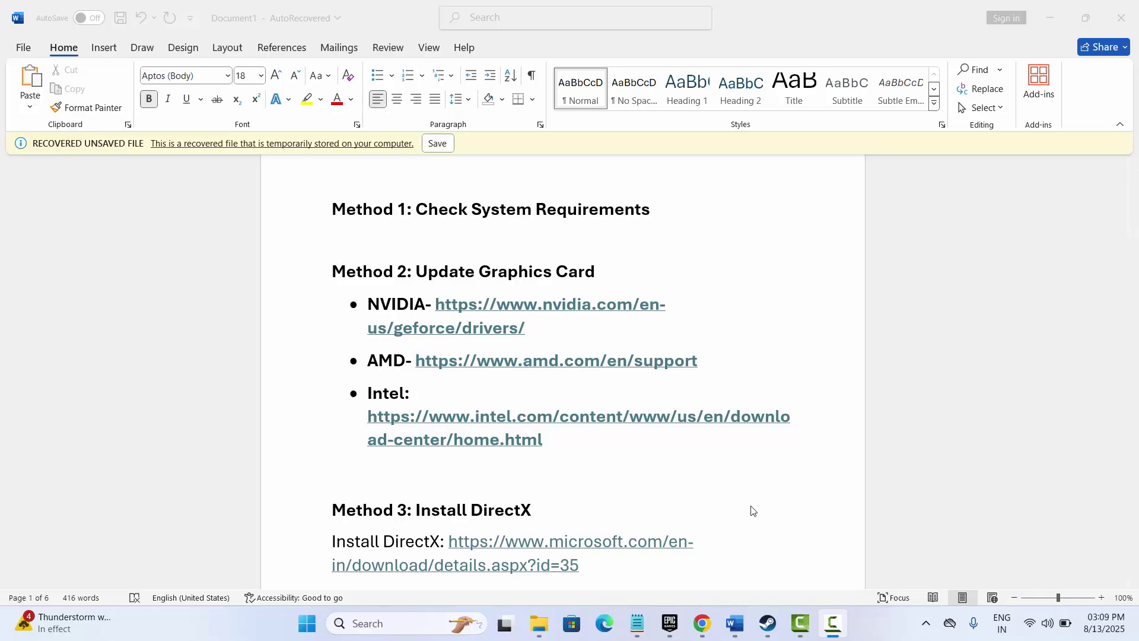
left_click(669, 622)
Step: Scroll through Hell is Us's Minimum and Recommended specs: DirectX 12, 30 GB storage, SSD required
scroll(478, 376, "down", 15)
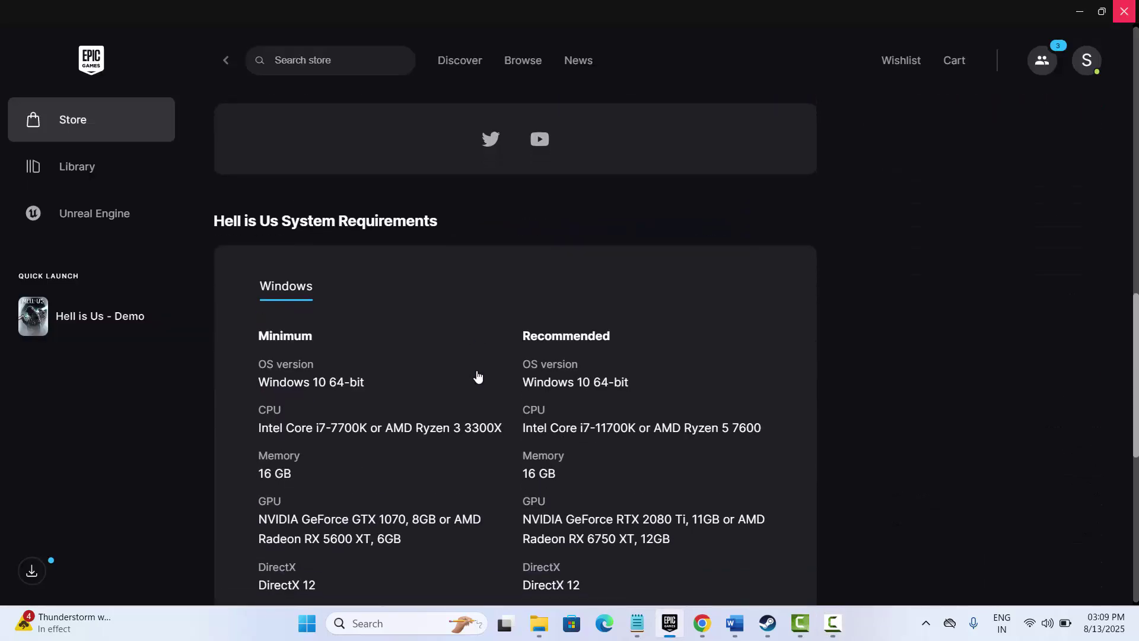
scroll(478, 376, "down", 3)
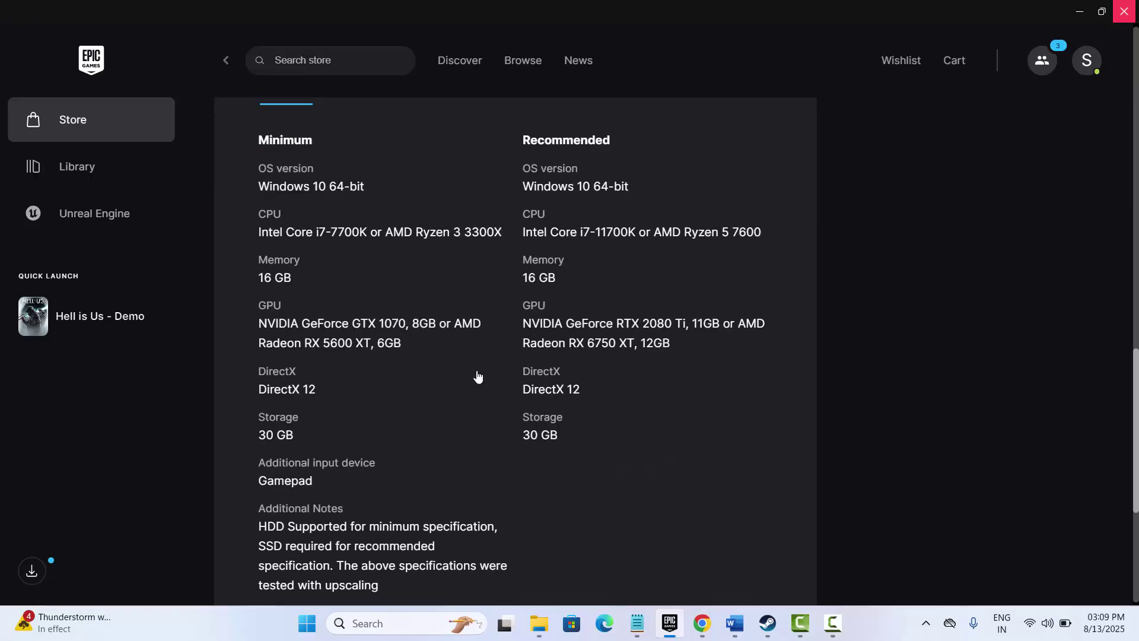
scroll(478, 376, "up", 1)
scroll(478, 376, "down", 1)
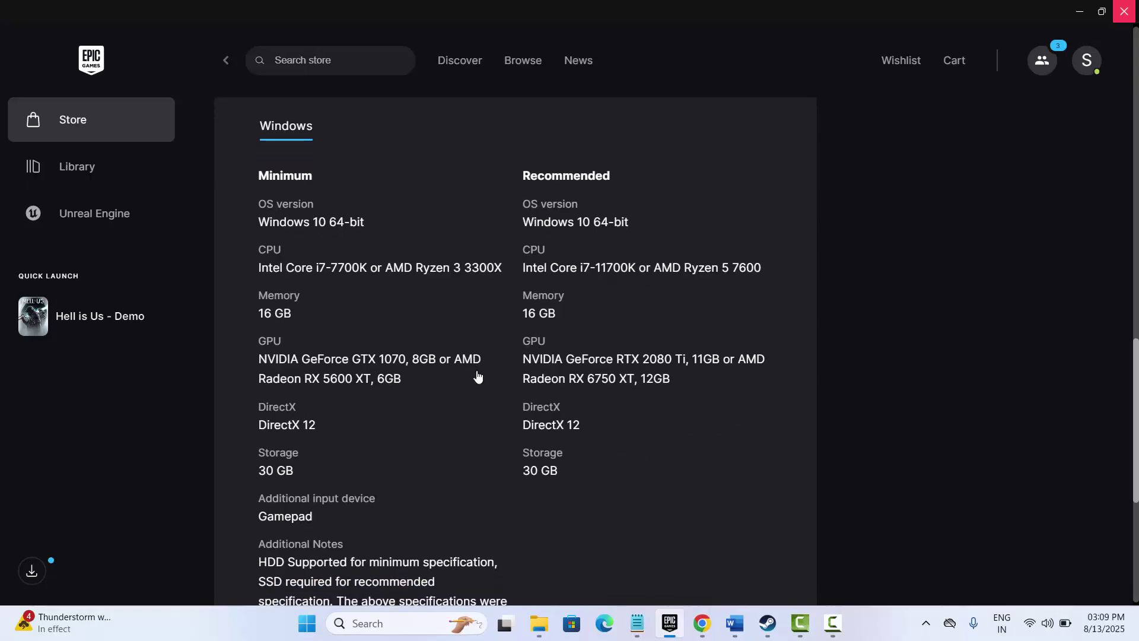
scroll(496, 402, "down", 1)
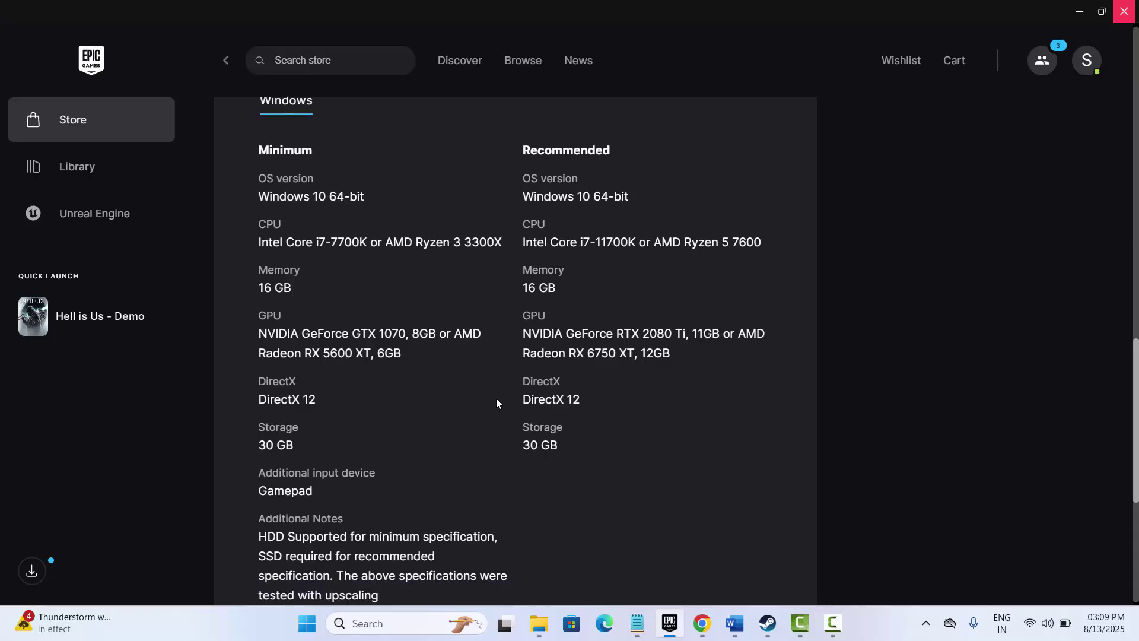
scroll(496, 402, "up", 1)
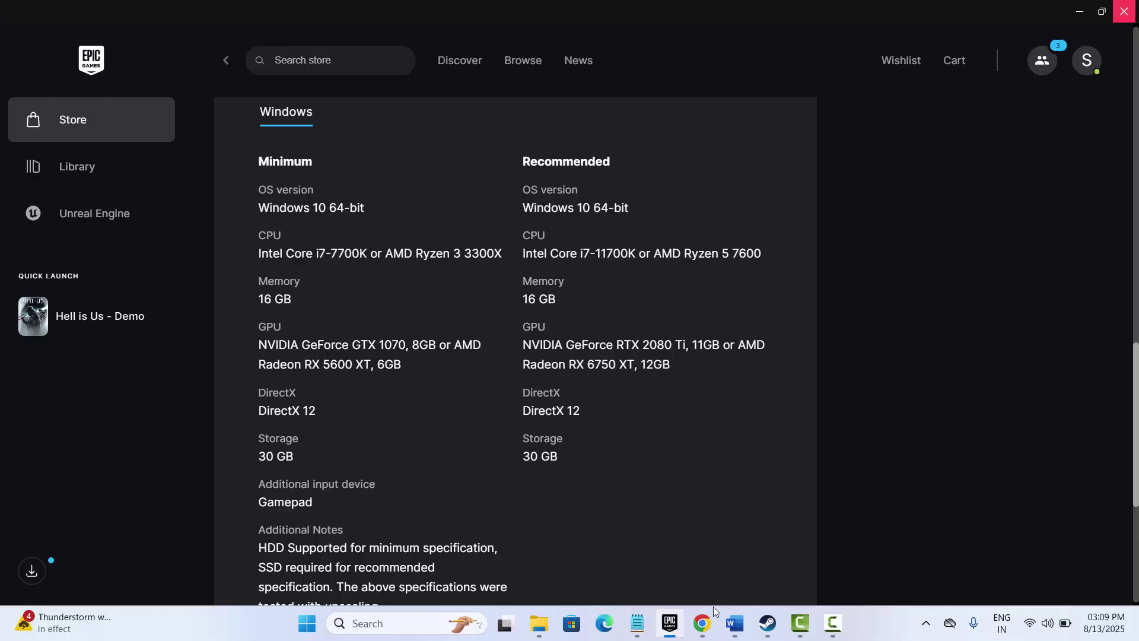
Step: Highlight the Method 2: Update Graphics Card heading in Word and launch Device Manager from Search
left_click(734, 622)
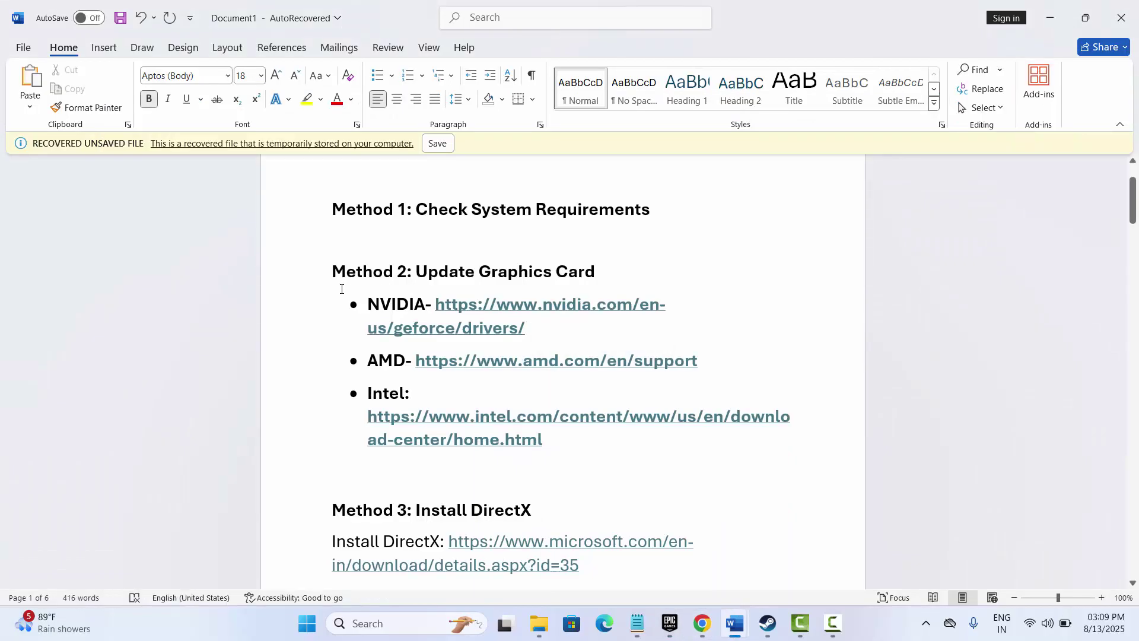
left_click(312, 287)
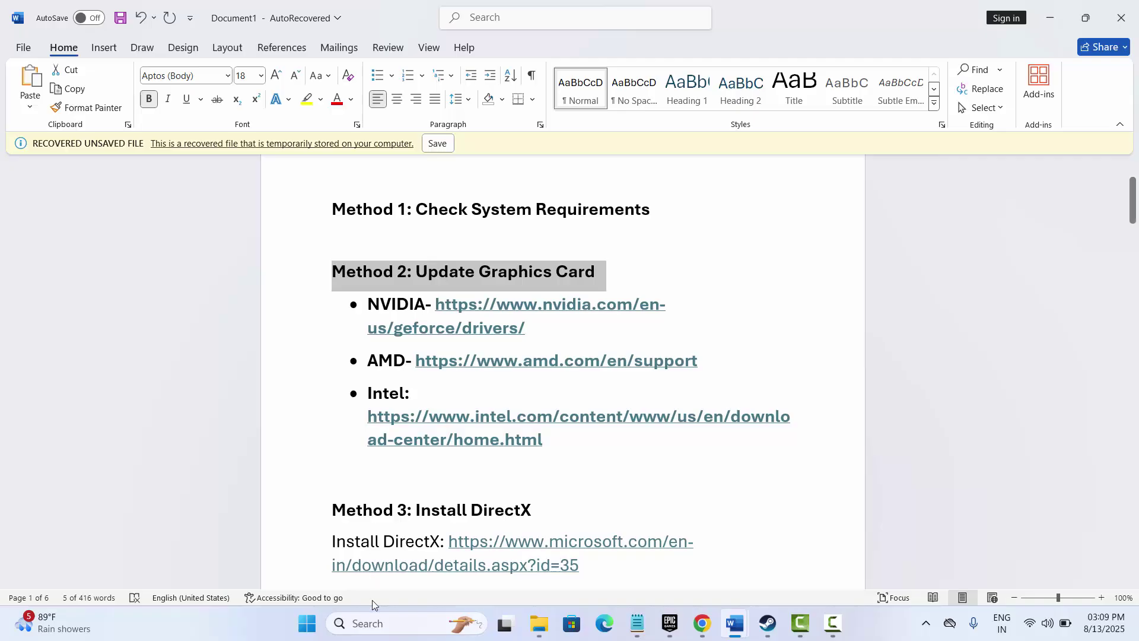
left_click(376, 623)
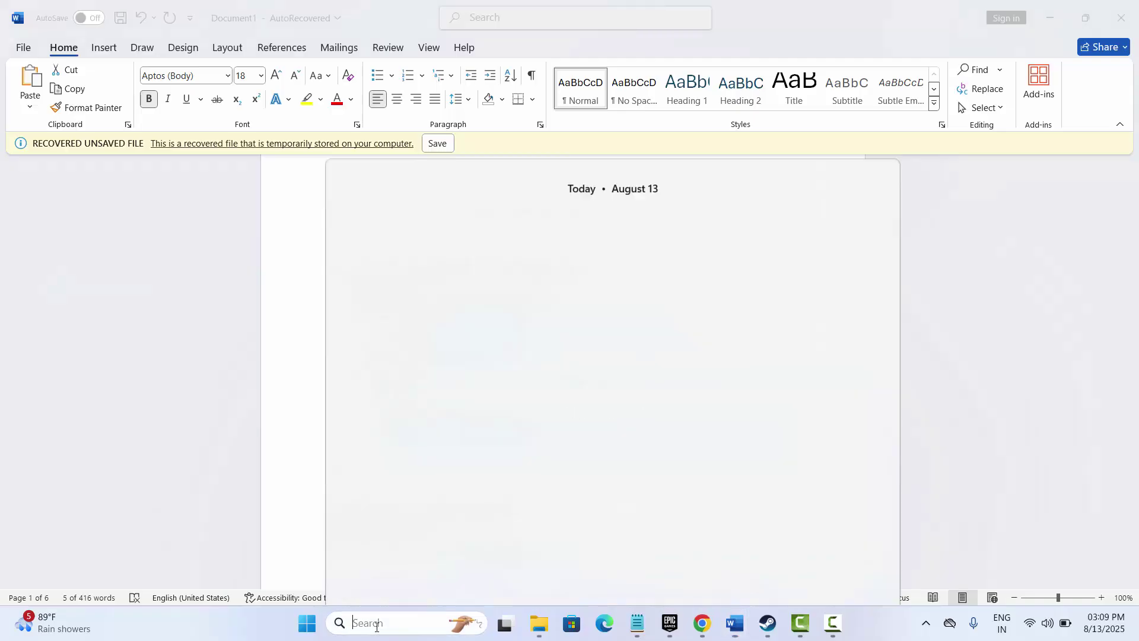
left_click(414, 485)
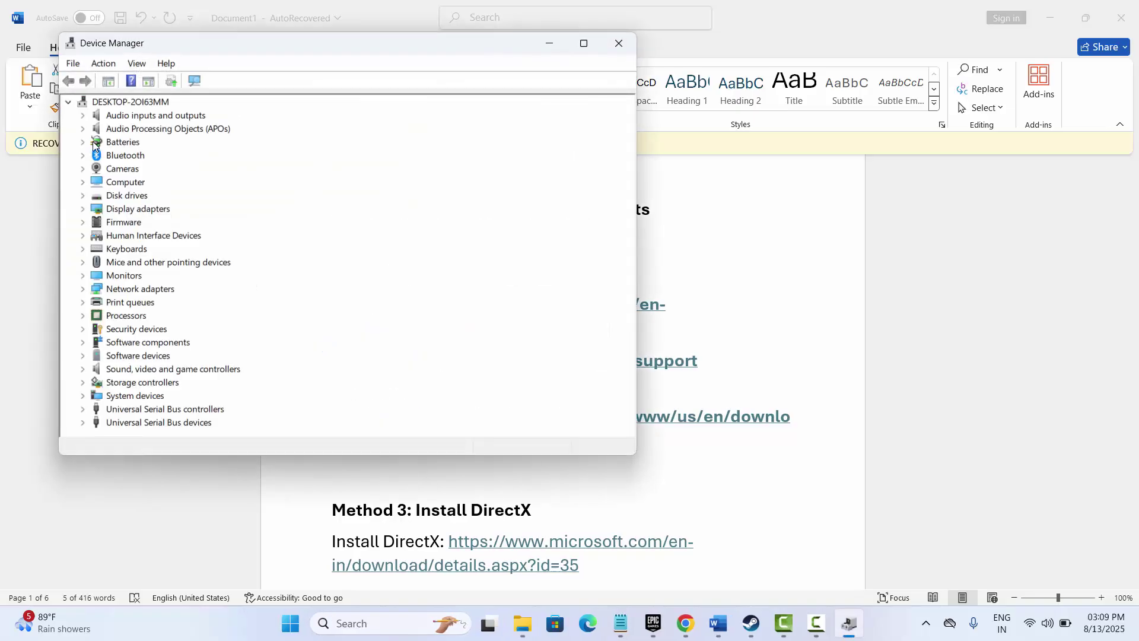
Step: Search automatically for a newer Intel(R) UHD Graphics driver, find it already current, then close Device Manager
left_click(87, 212)
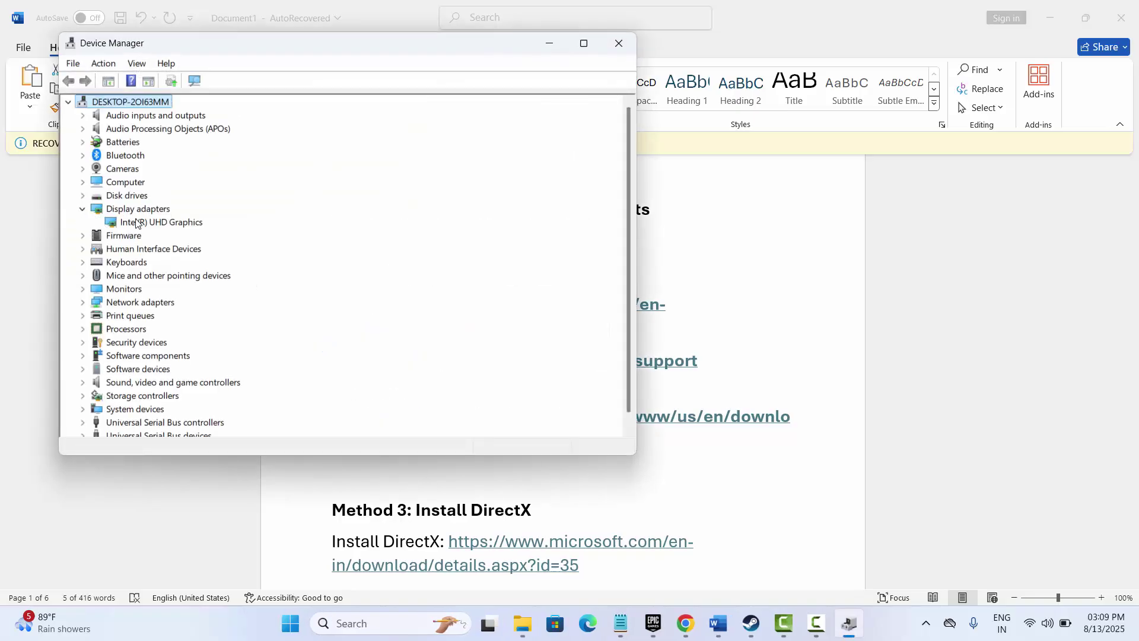
left_click(161, 224)
right_click(160, 226)
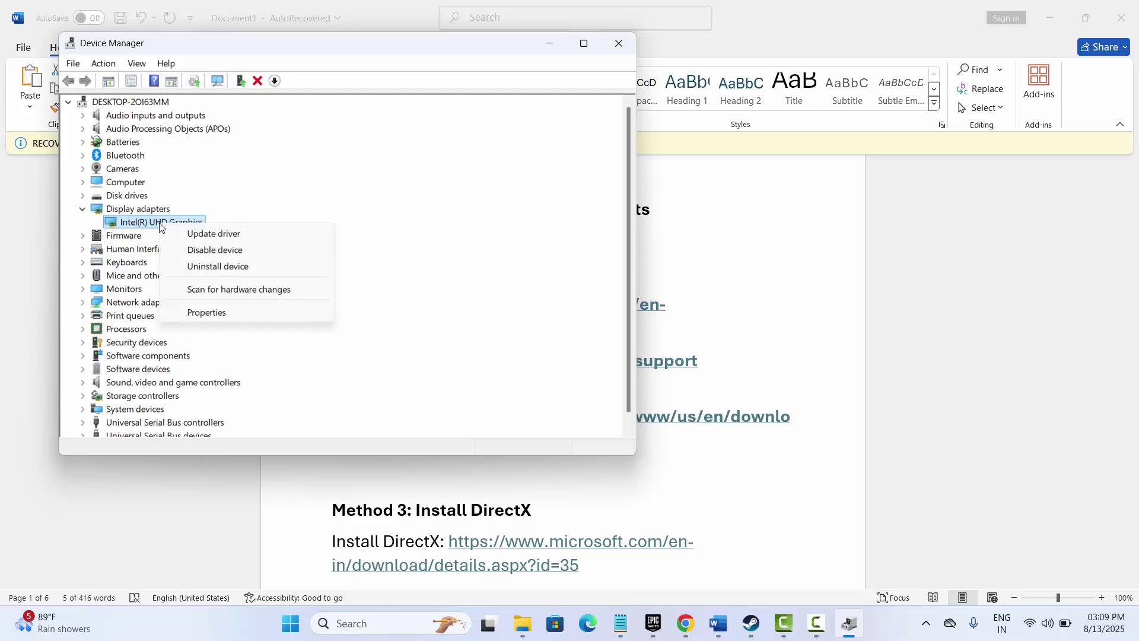
left_click(202, 233)
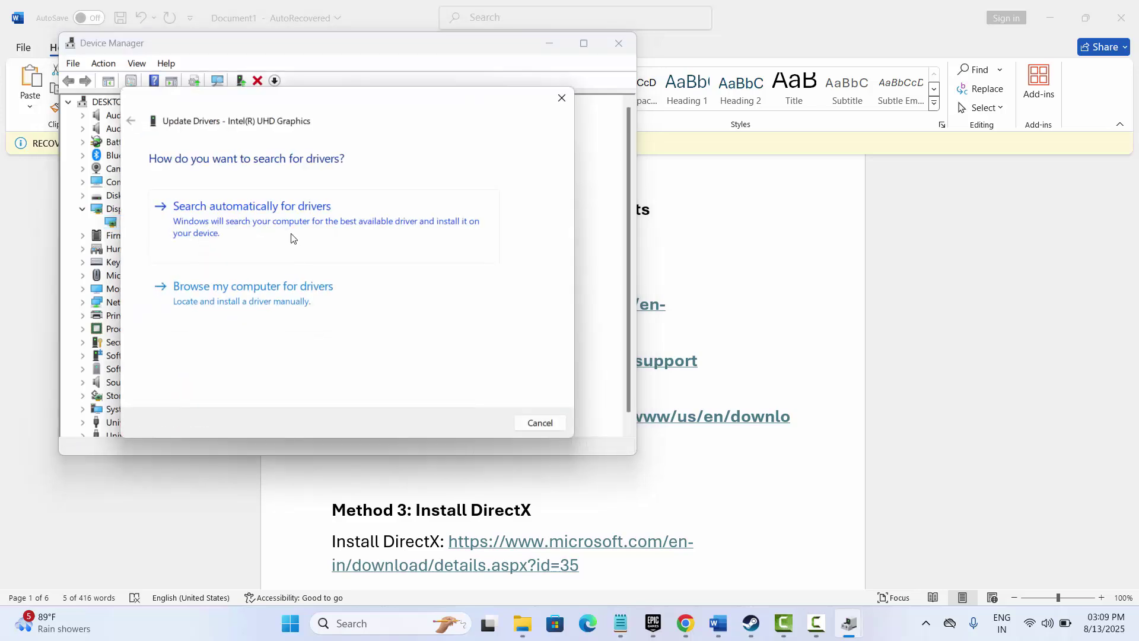
left_click(312, 237)
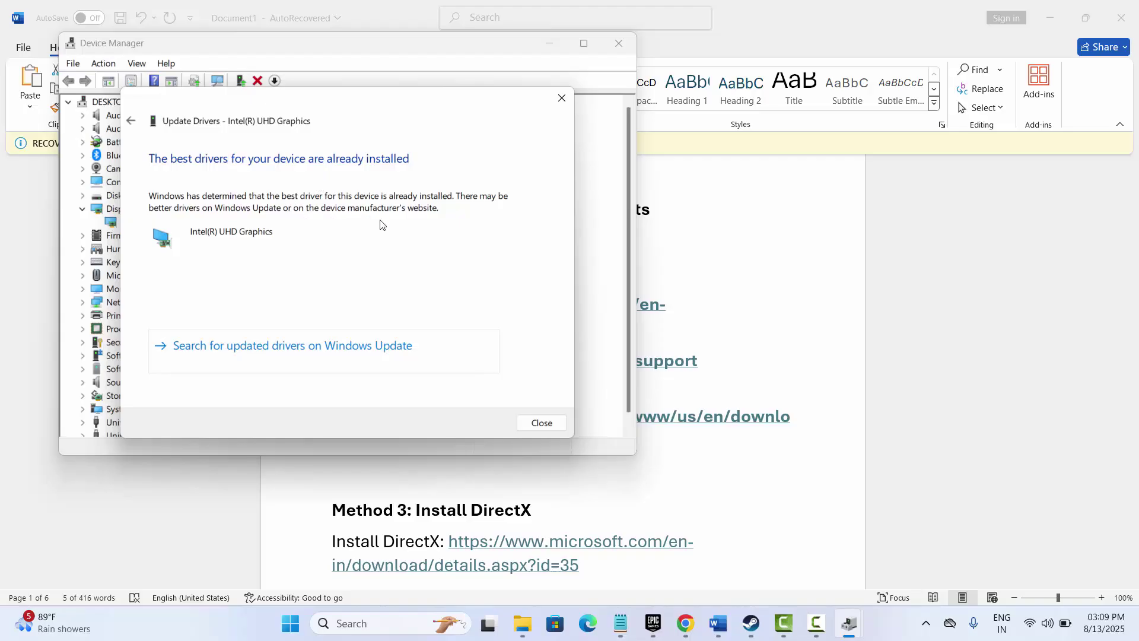
left_click(561, 98)
left_click(618, 43)
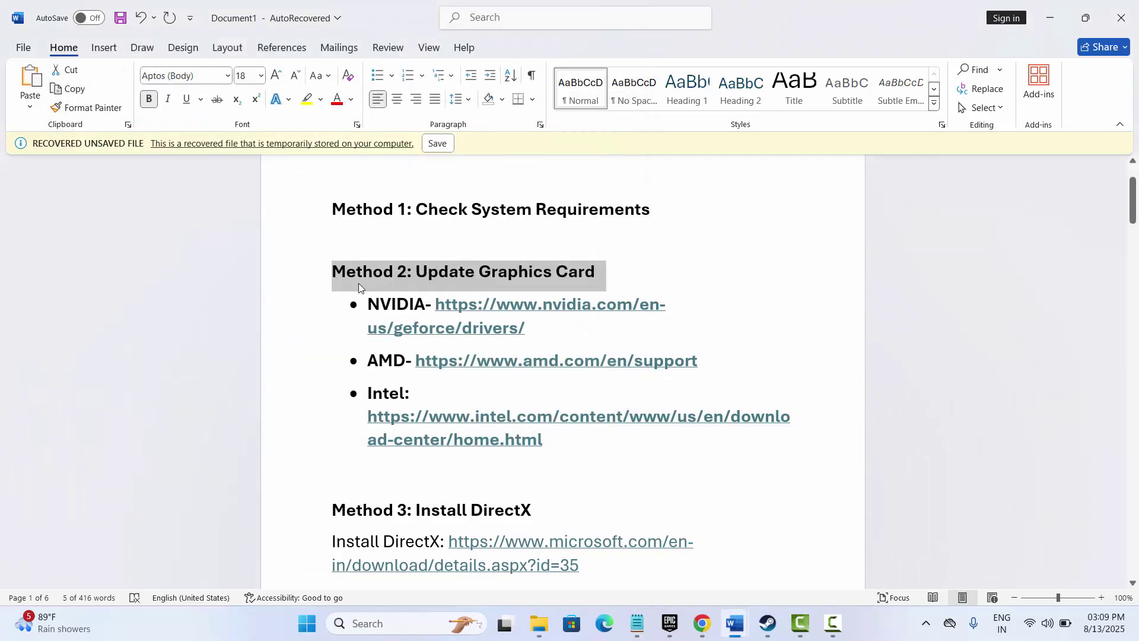
Step: Clear the Method 2 highlight, scroll down, and select the Method 3: Install DirectX heading
left_click(366, 306)
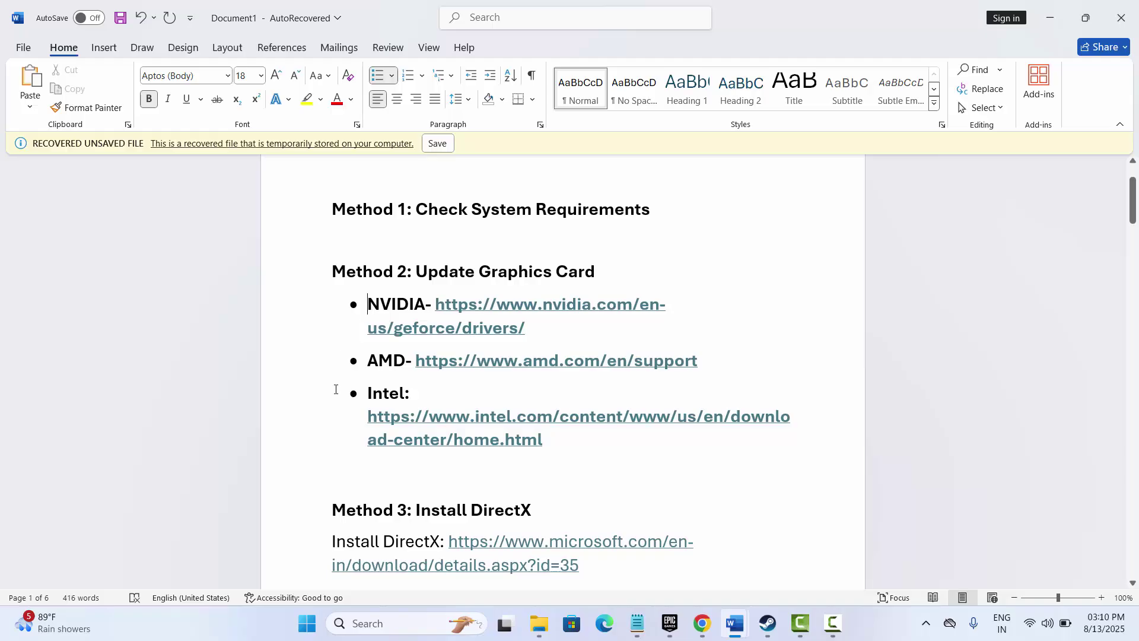
scroll(335, 389, "down", 4)
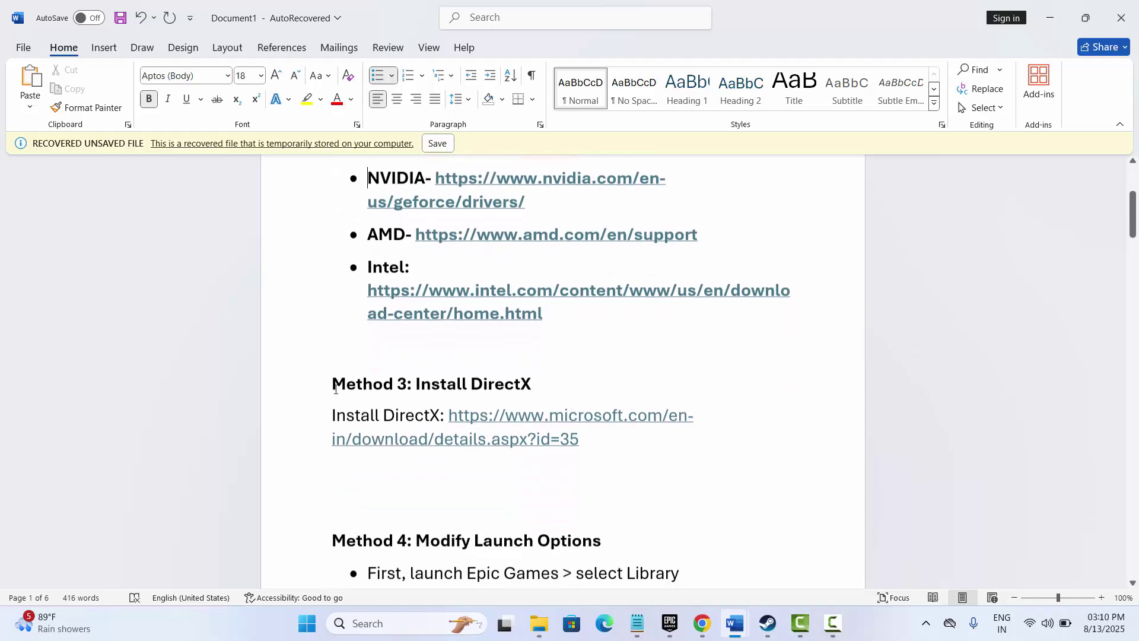
scroll(336, 389, "down", 1)
left_click(297, 353)
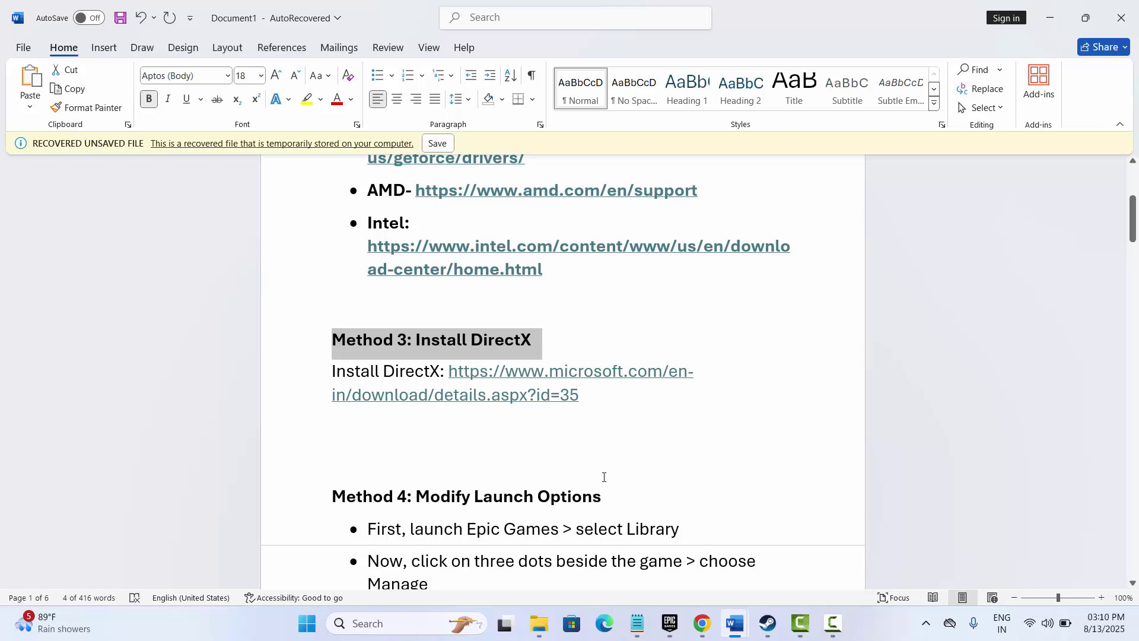
Step: View the Download button on Chrome's DirectX End-User Runtime Web Installer page
mouse_move(703, 619)
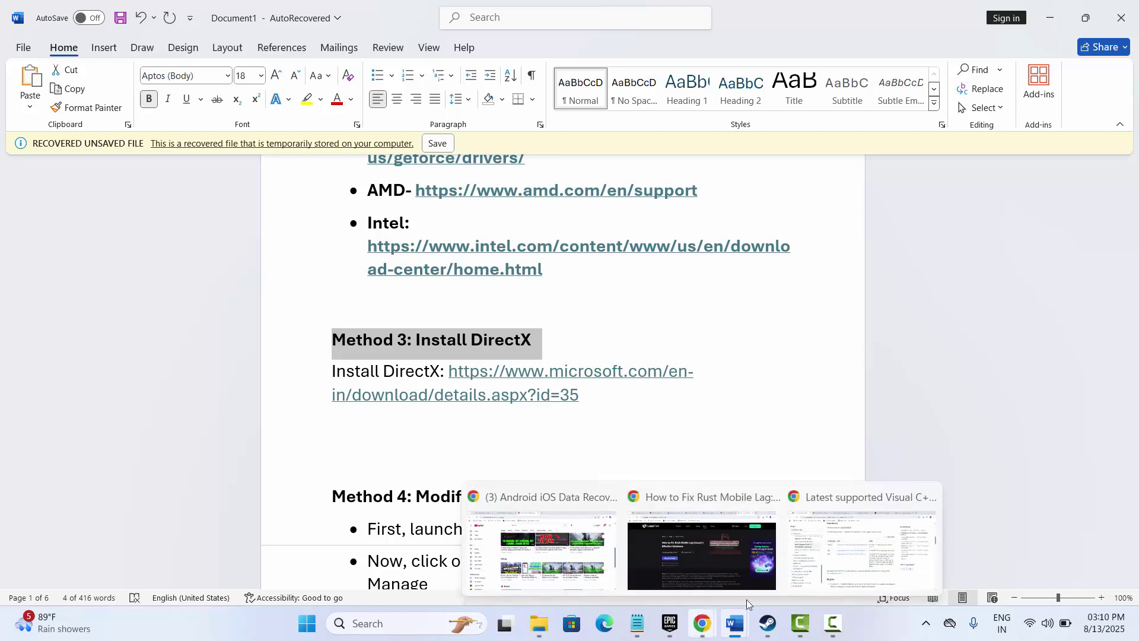
left_click(832, 564)
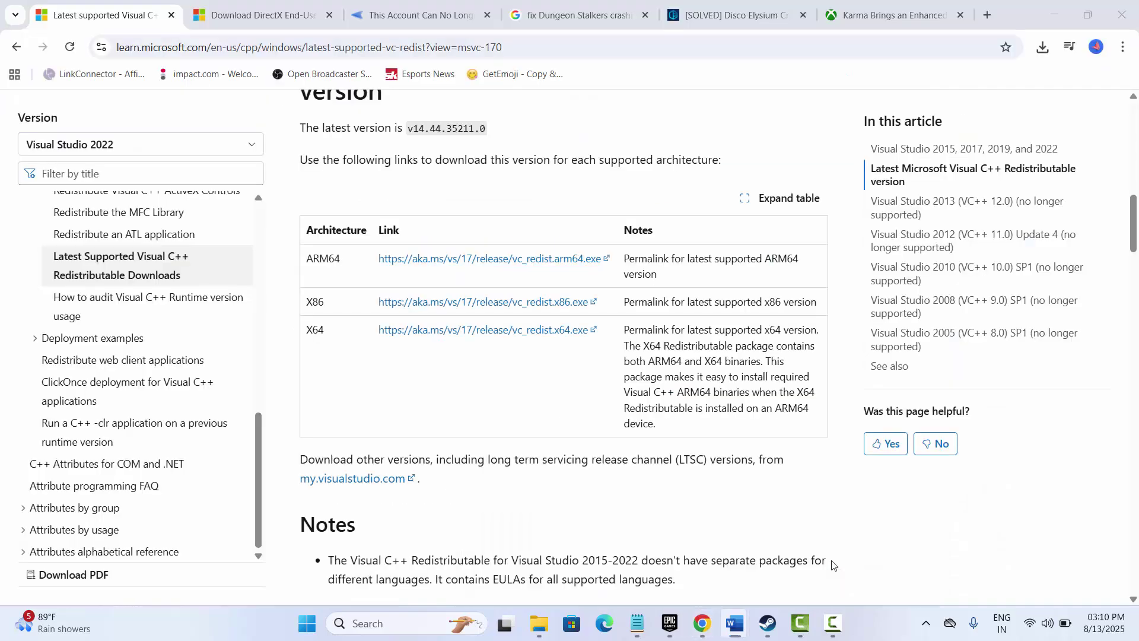
left_click(261, 8)
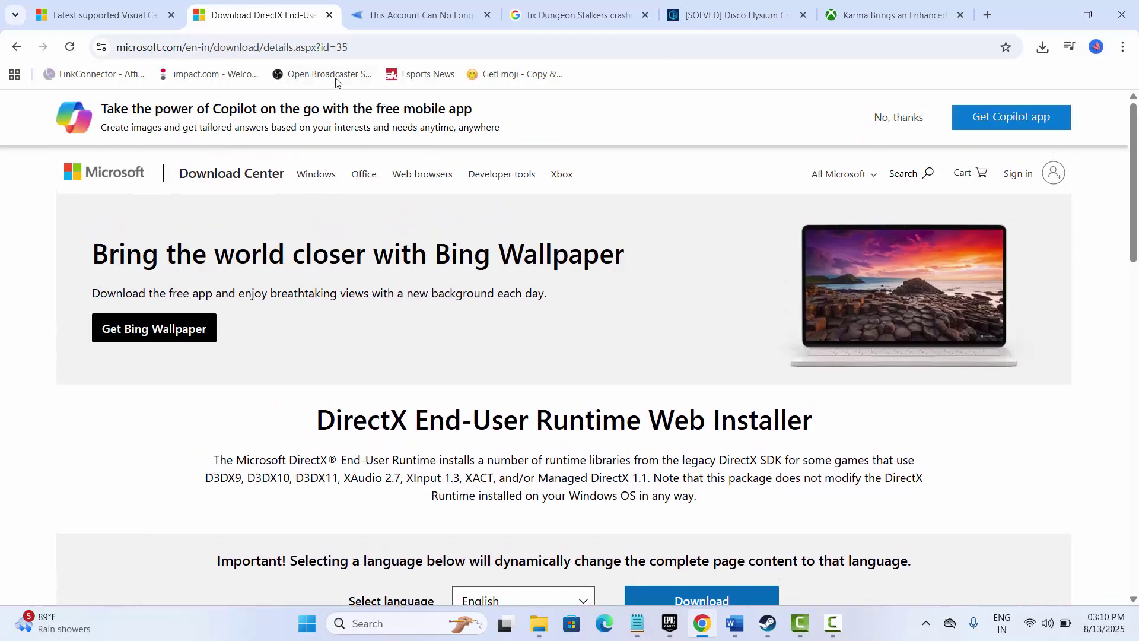
scroll(529, 364, "down", 3)
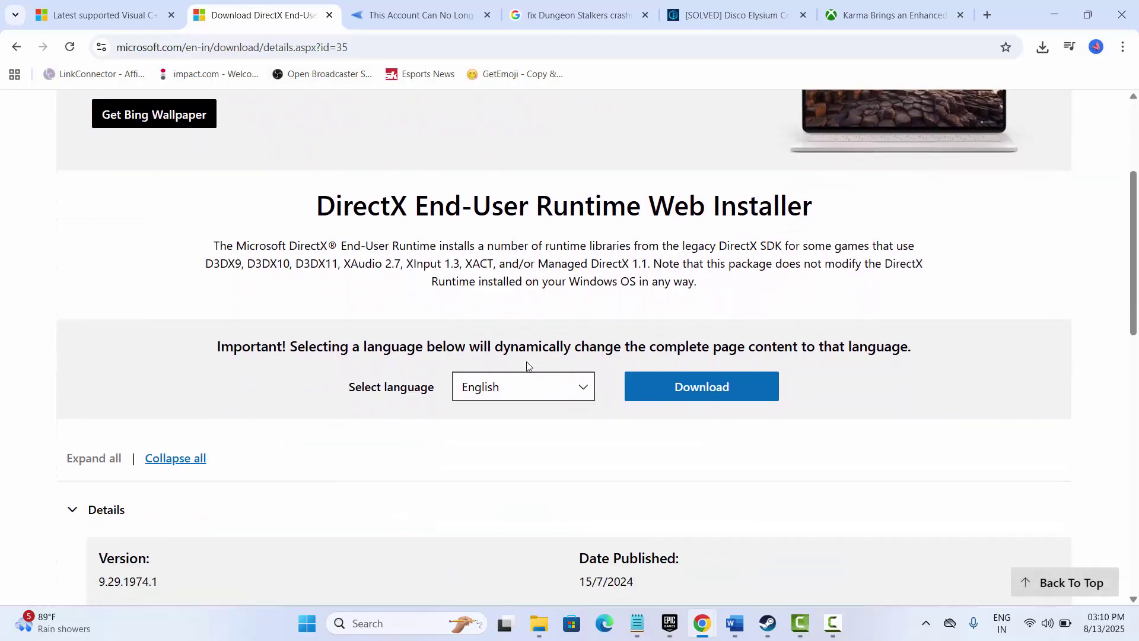
scroll(621, 460, "up", 1)
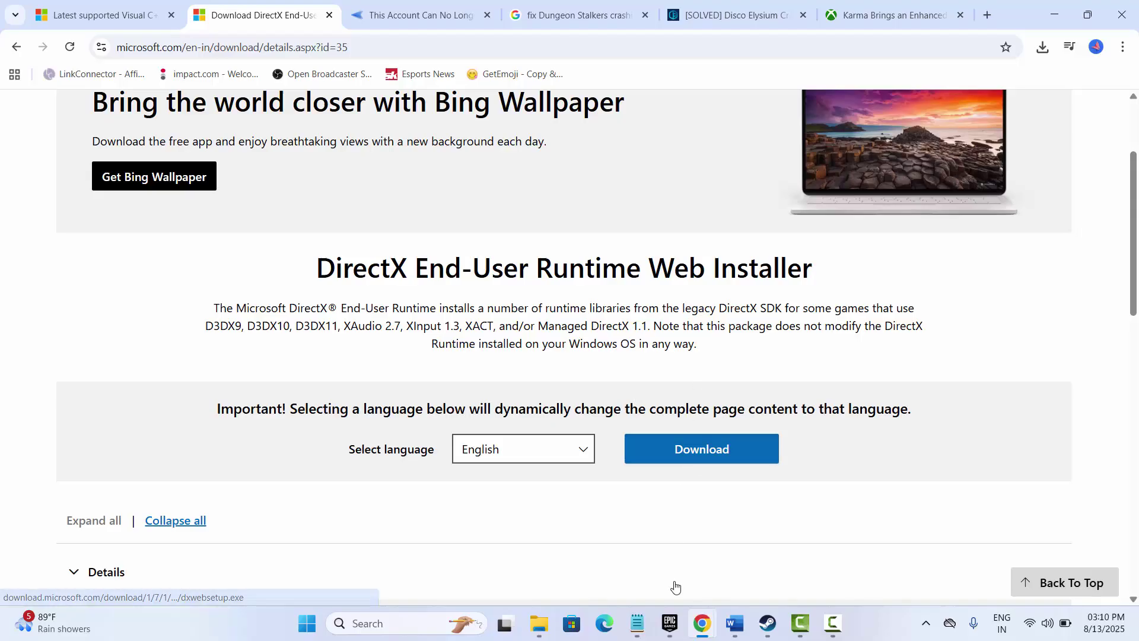
Step: Scroll the Word guide to Method 4: Modify Launch Options (-dx11 or -dx12), then return to Epic Games
mouse_move(734, 623)
left_click(694, 577)
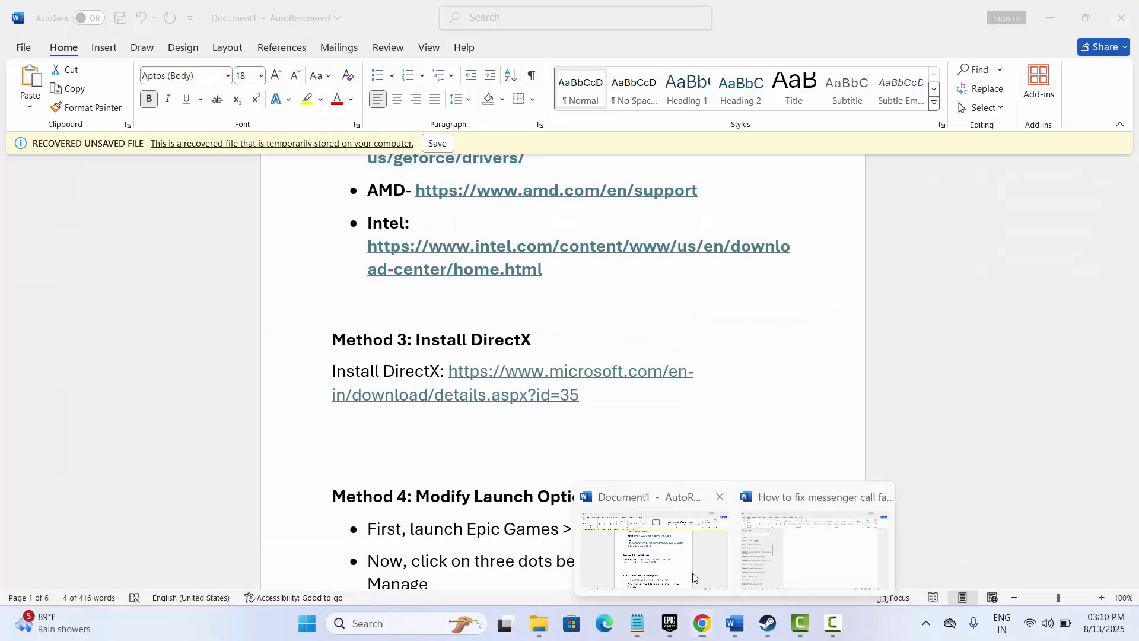
left_click(555, 460)
scroll(554, 451, "down", 3)
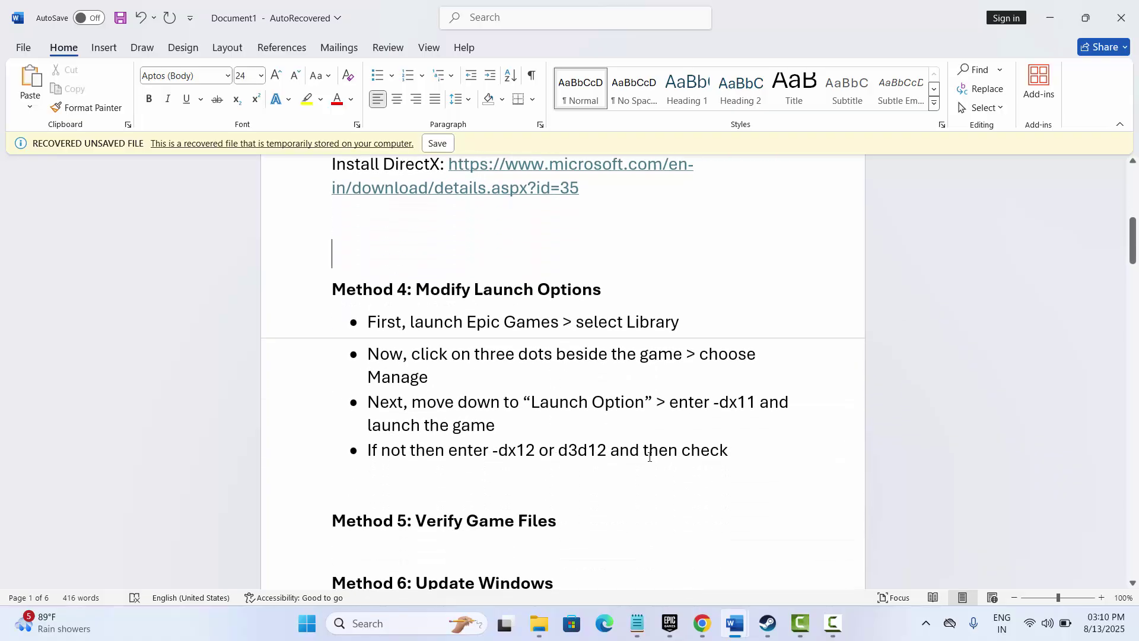
left_click(669, 622)
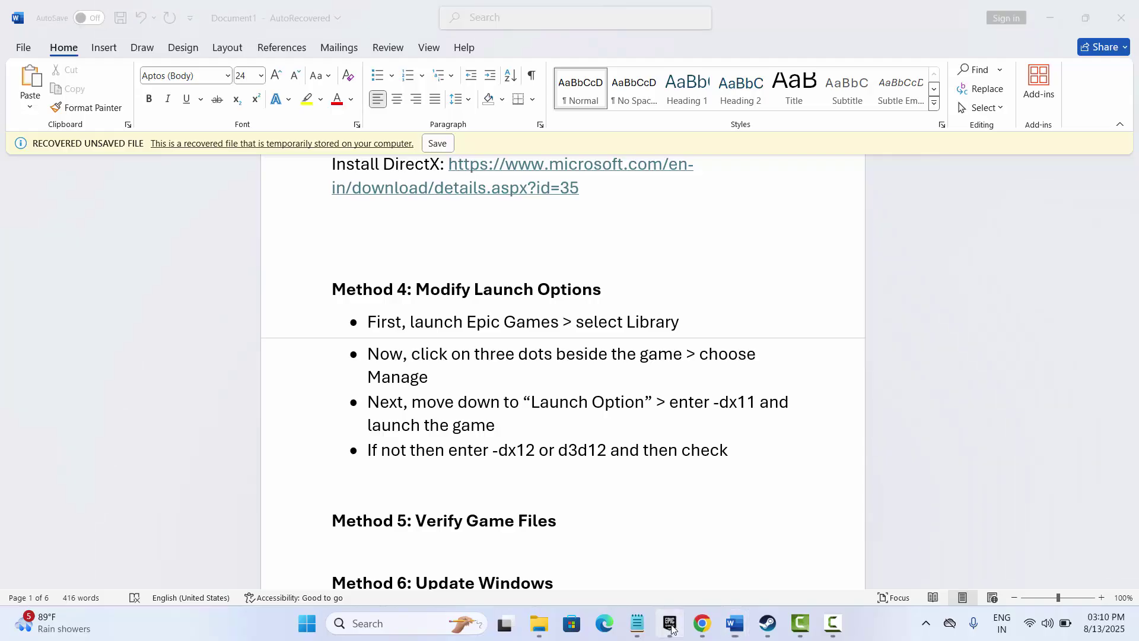
Step: Open the Manage settings for Hell is Us - Demo from the Library
left_click(102, 172)
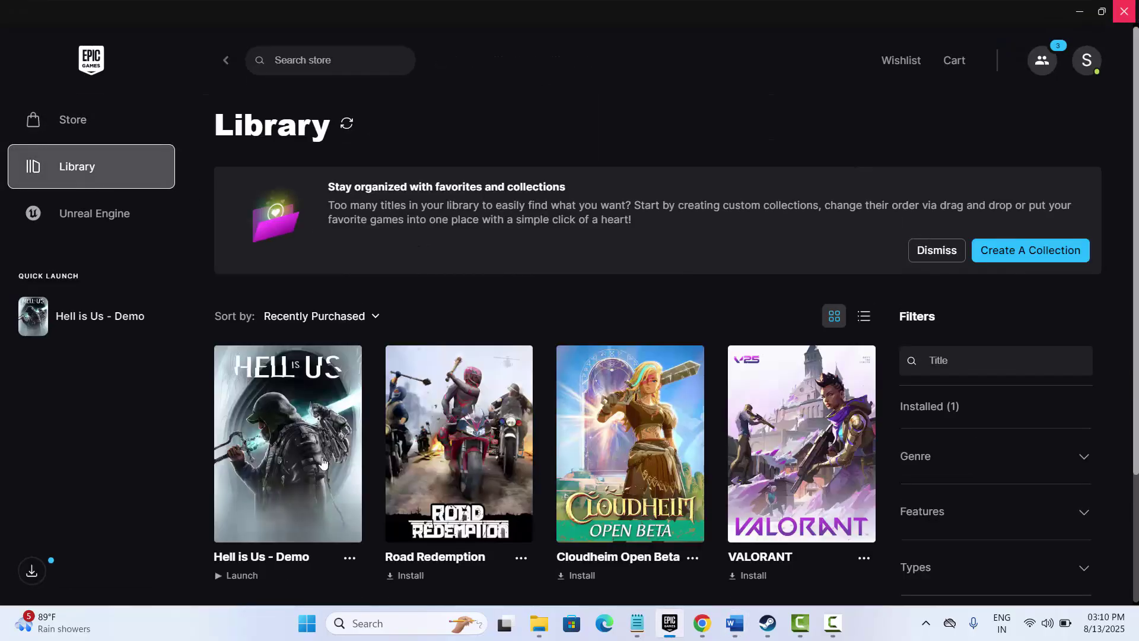
scroll(323, 463, "down", 2)
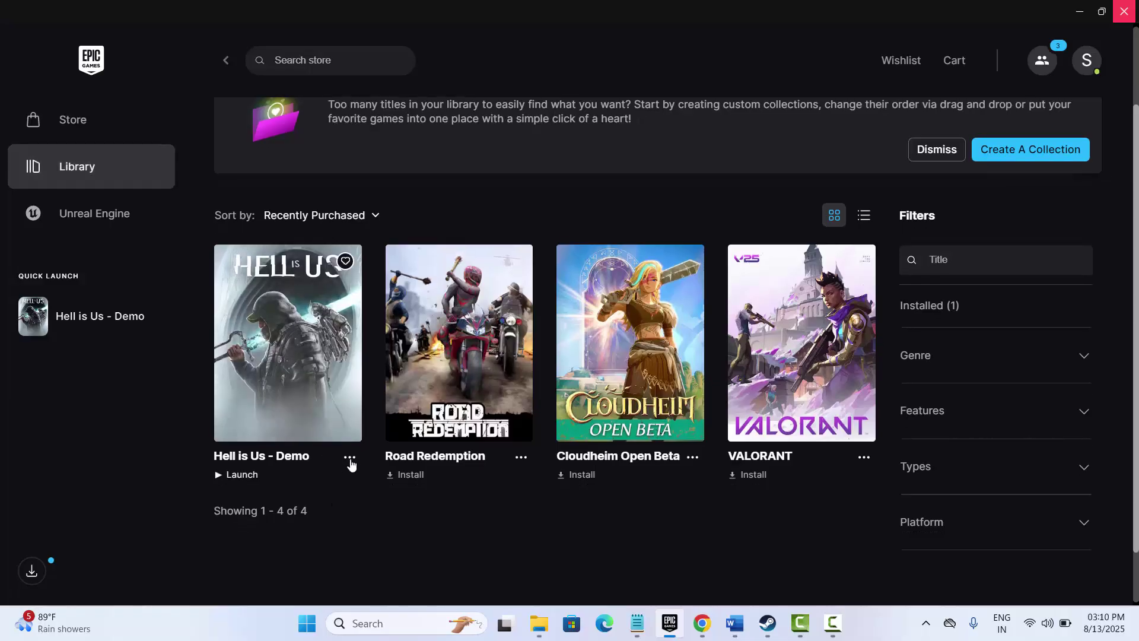
left_click(350, 460)
left_click(359, 312)
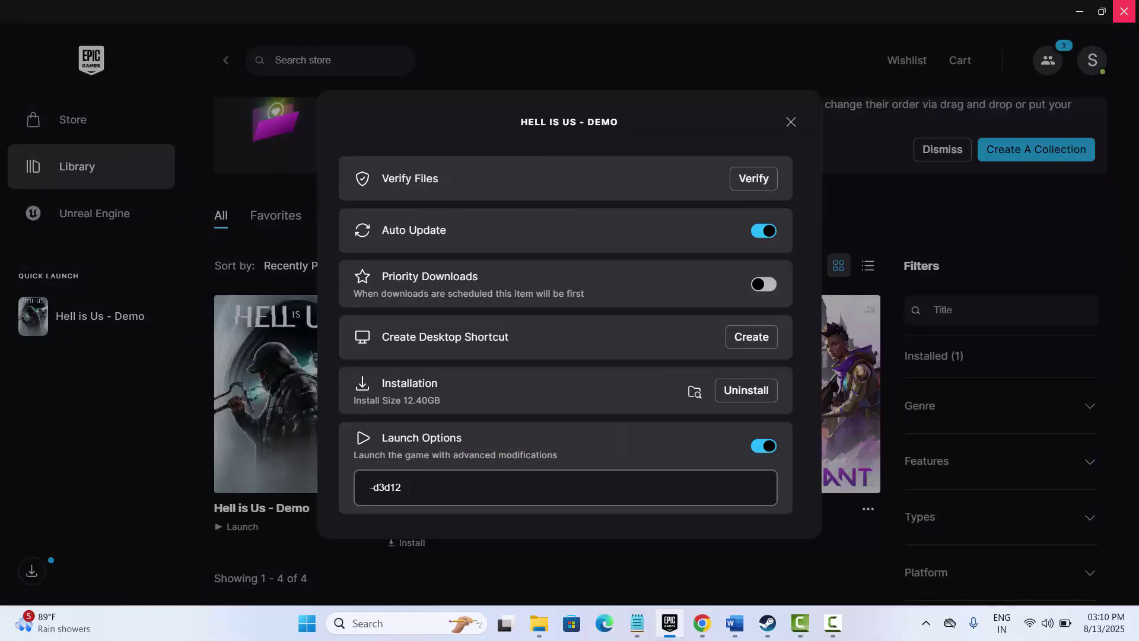
Step: Try -dx11 and -dx12 as launch options, settle on -d3d12, and close the settings
key("BackSpace")
key("BackSpace")
key("BackSpace")
key("BackSpace")
key("BackSpace")
type("dx11")
type("2")
key("BackSpace")
key("BackSpace")
key("BackSpace")
type("2d12")
key("BackSpace")
type("3")
left_click(791, 122)
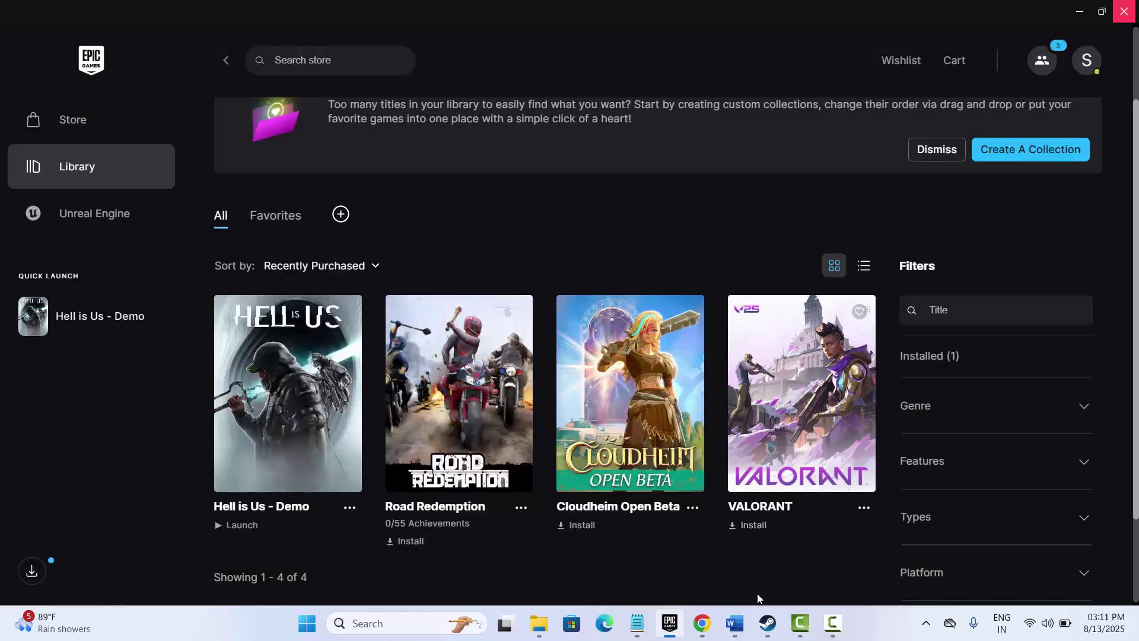
mouse_move(712, 614)
left_click(670, 563)
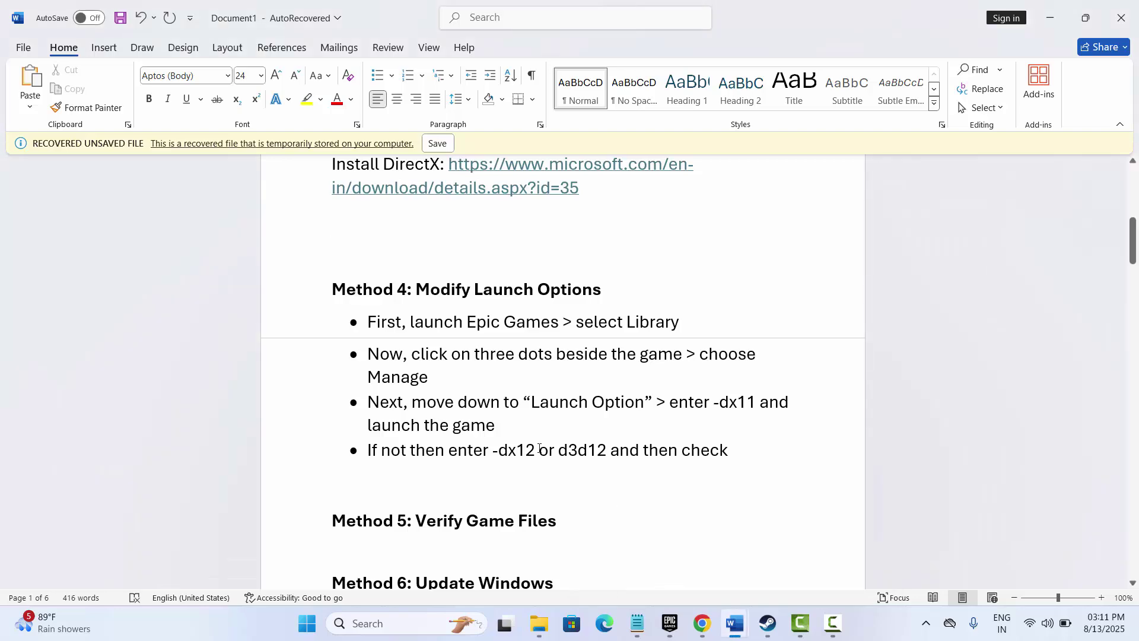
scroll(539, 449, "down", 2)
scroll(539, 449, "down", 2)
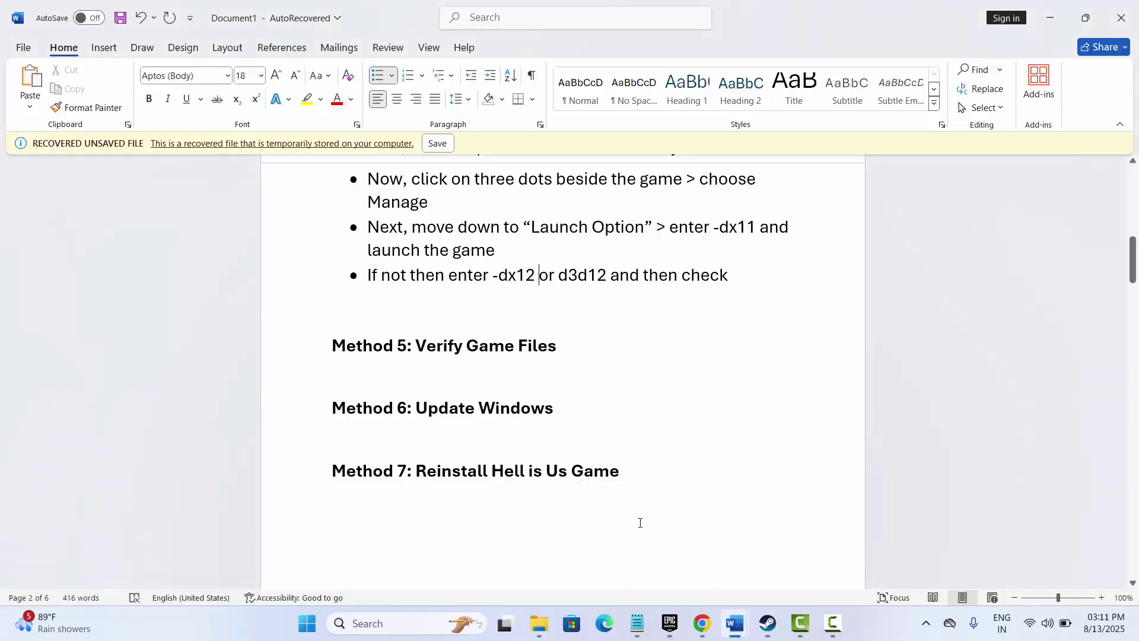
left_click(669, 623)
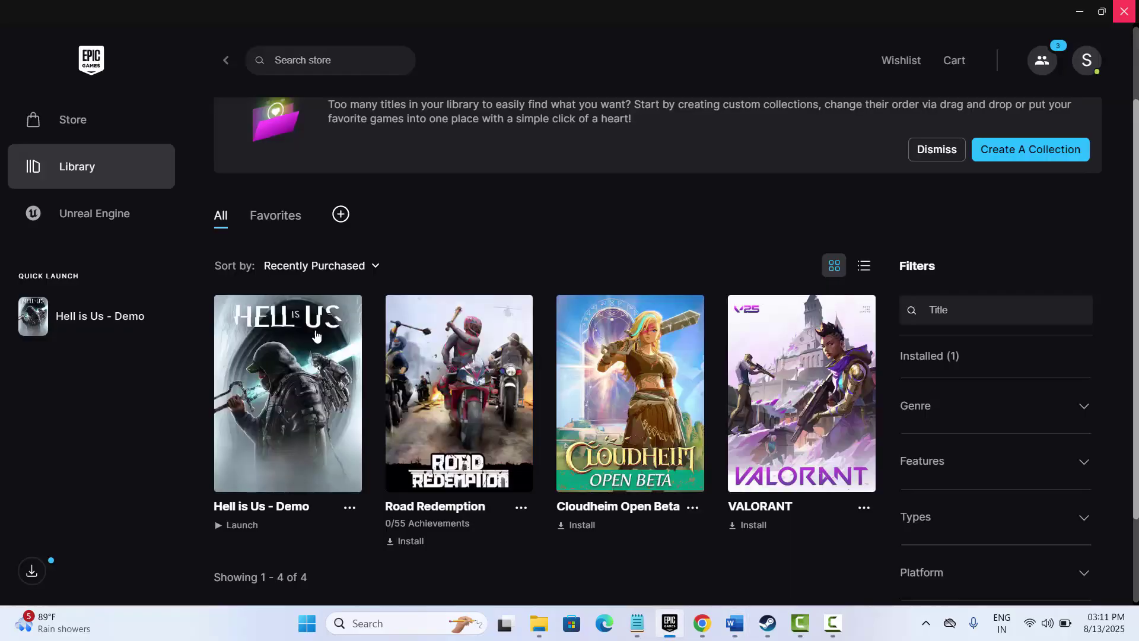
Step: Verify the Hell is Us - Demo game files from its Manage settings
left_click(350, 509)
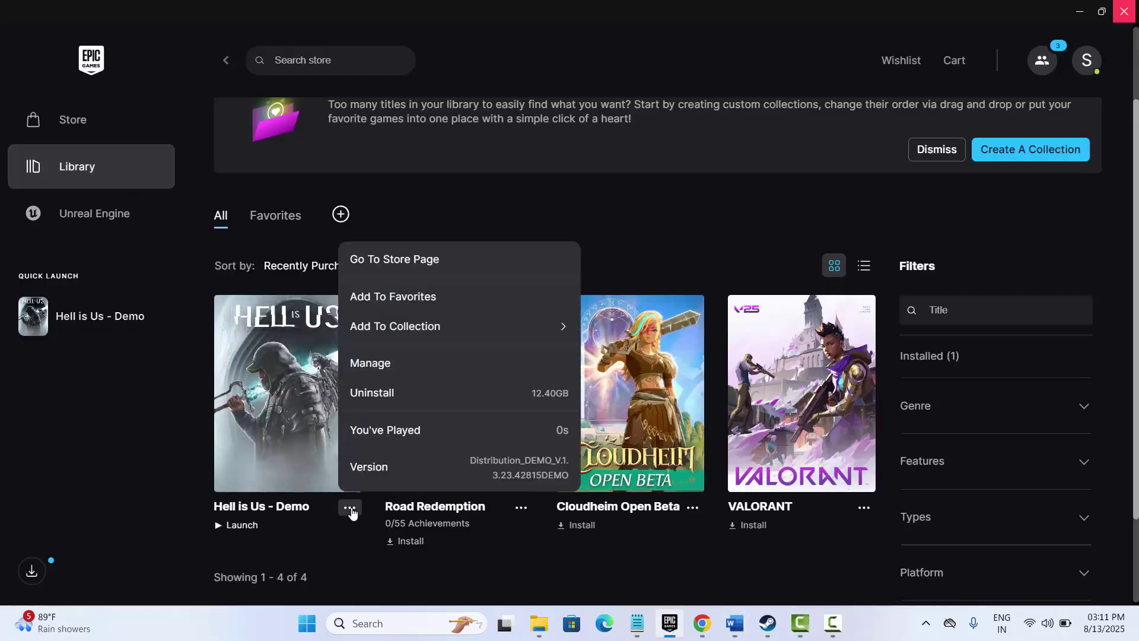
left_click(393, 366)
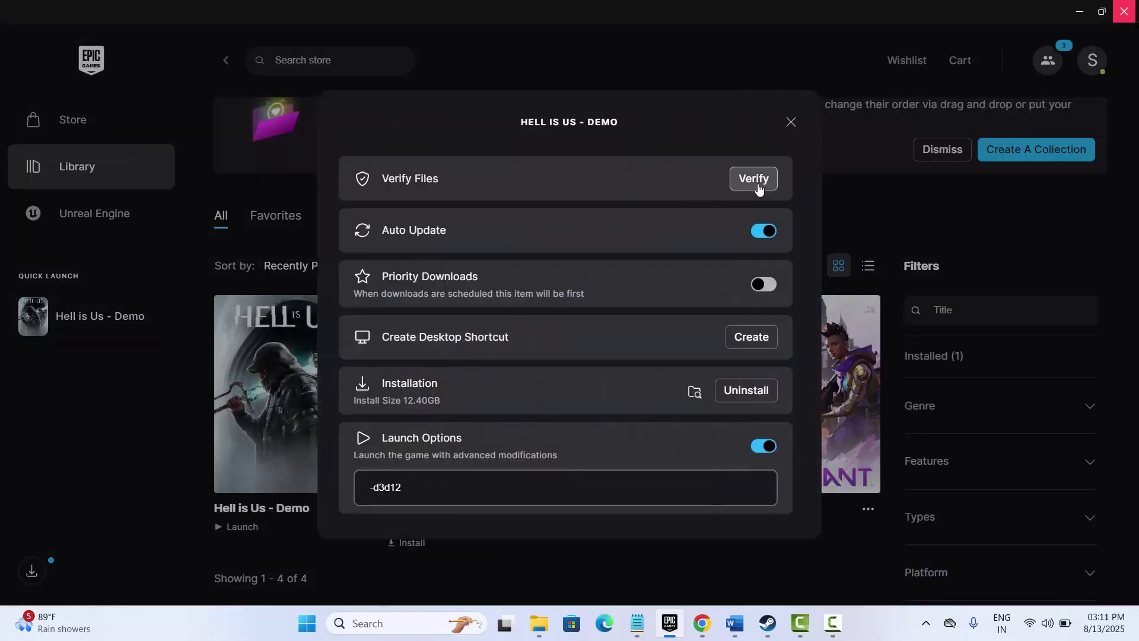
left_click(788, 131)
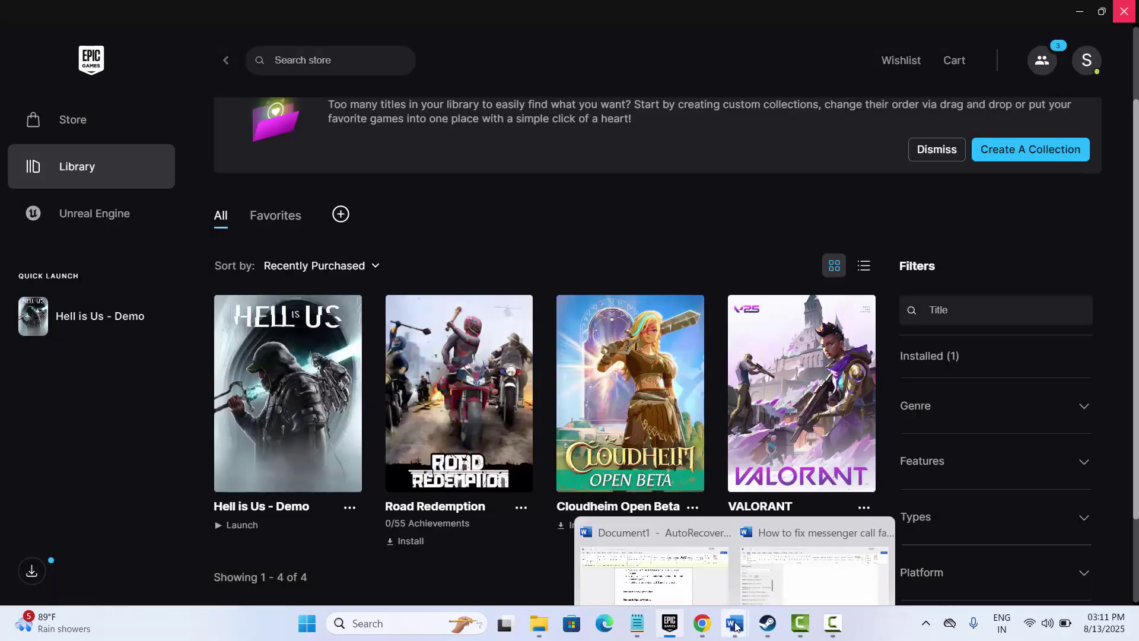
Step: Back in the Word notes, select the Method 6: Update Windows heading
left_click(673, 566)
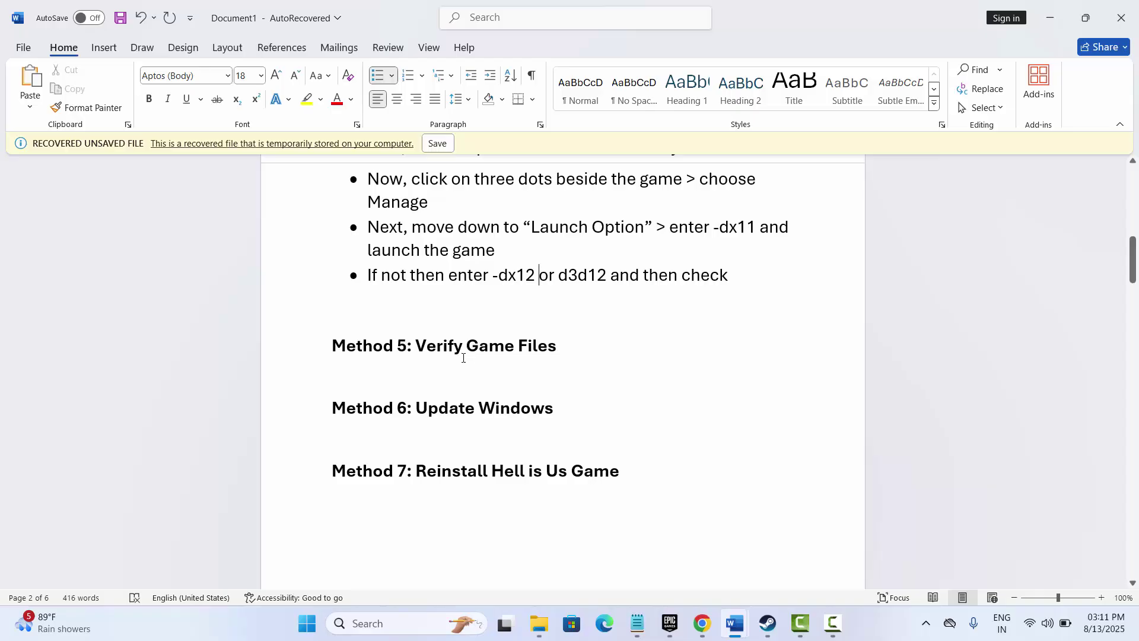
left_click(391, 419)
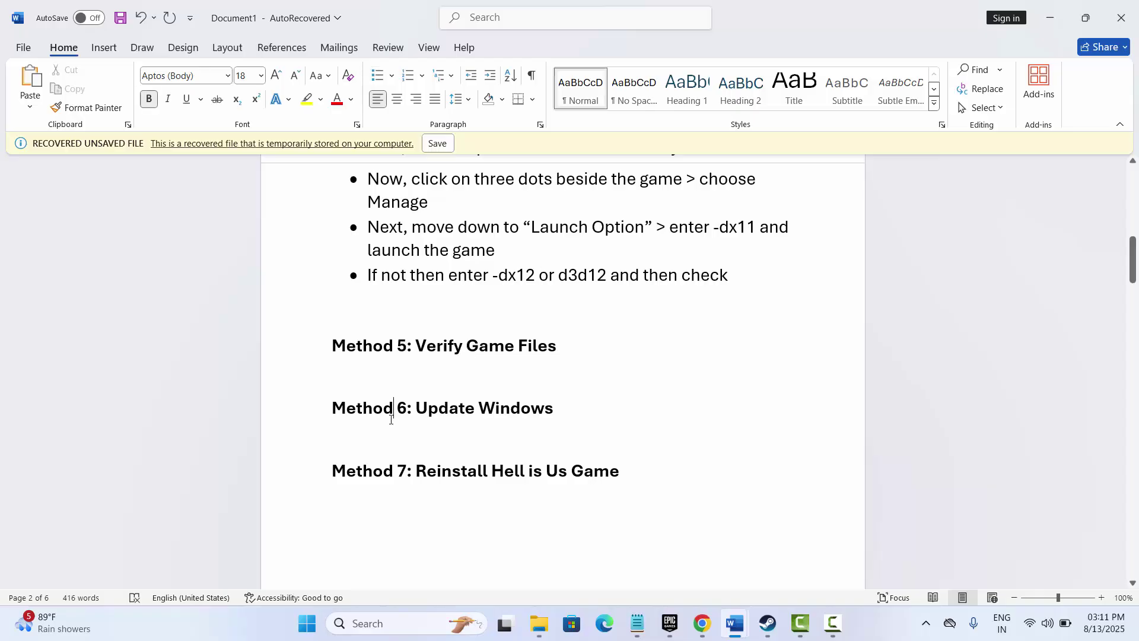
left_click(315, 414)
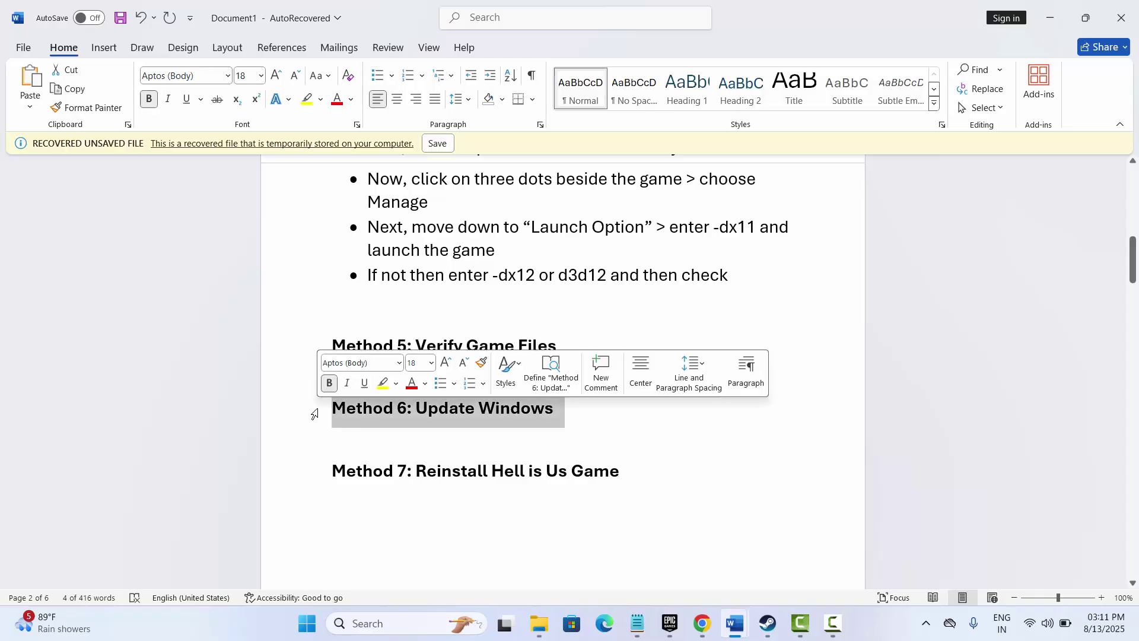
Step: Confirm Windows Update reports up to date, select the Method 7 reinstall heading, and return to Epic Games
left_click(377, 623)
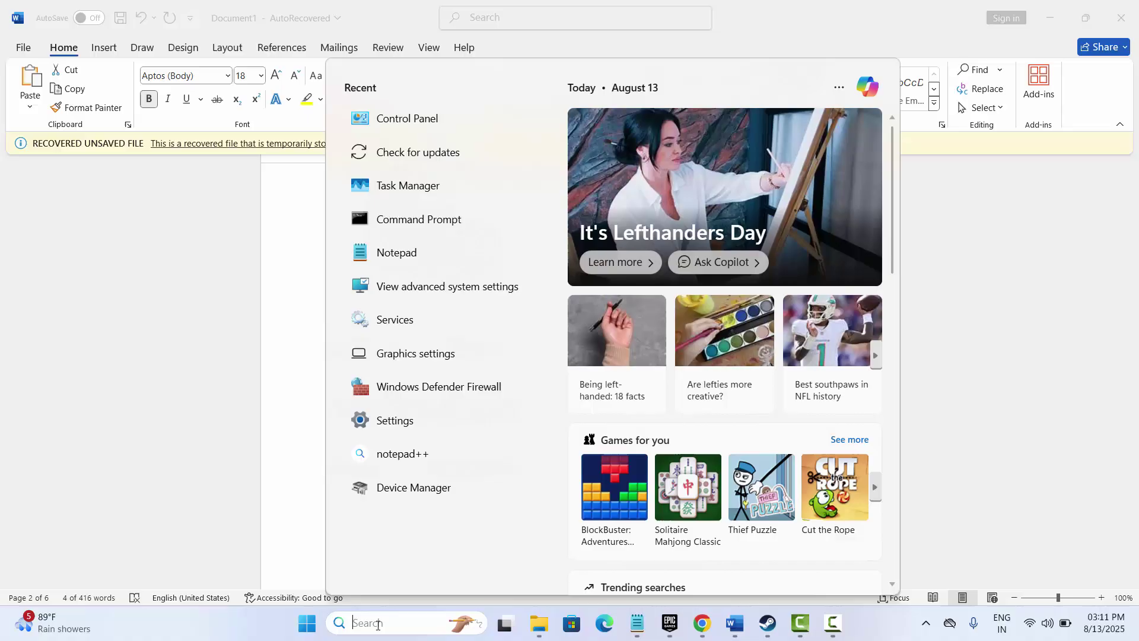
left_click(428, 153)
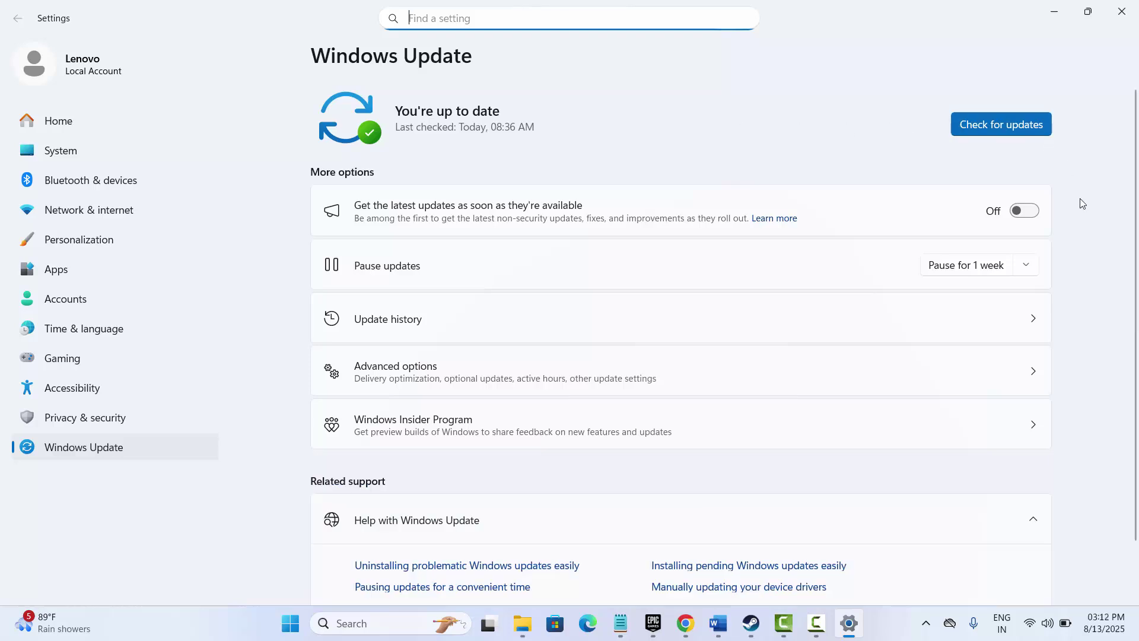
left_click(1117, 22)
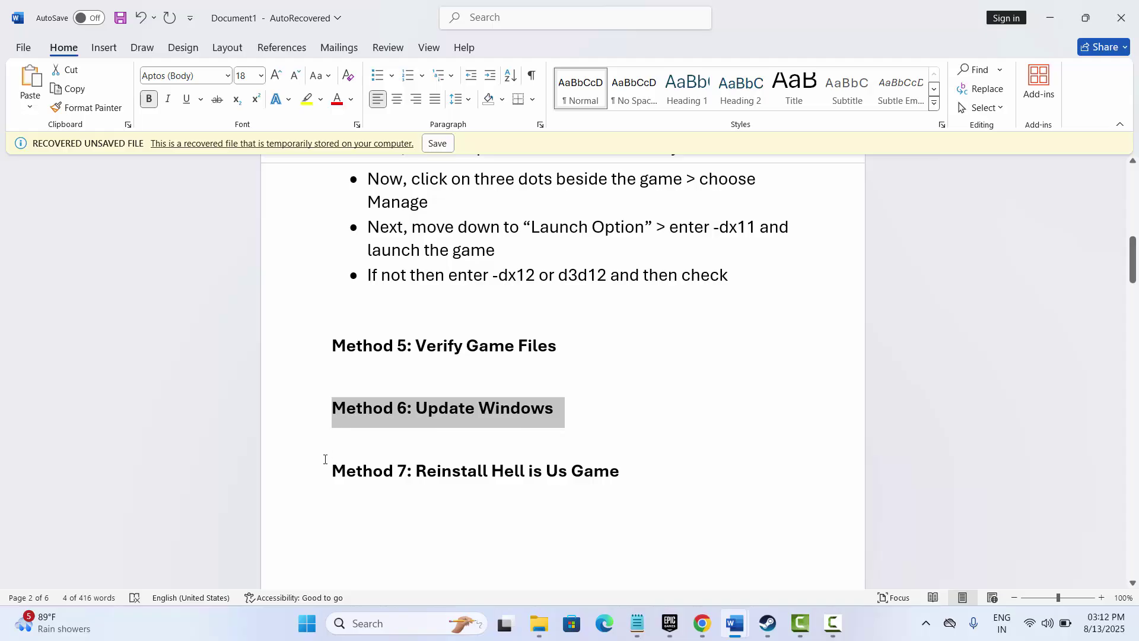
left_click(309, 475)
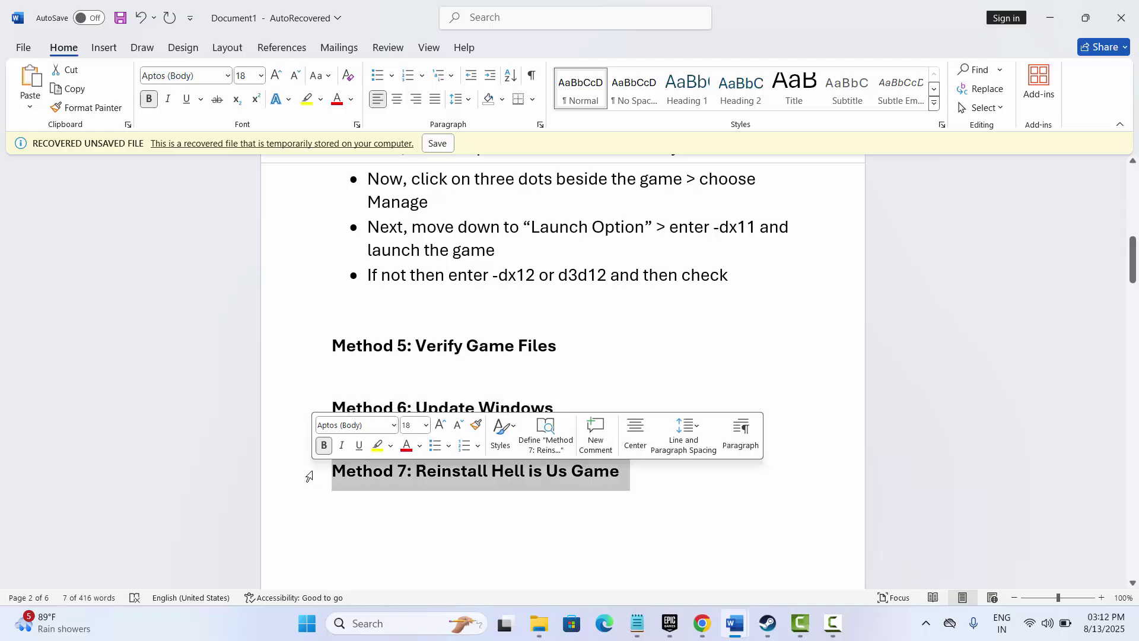
left_click(665, 632)
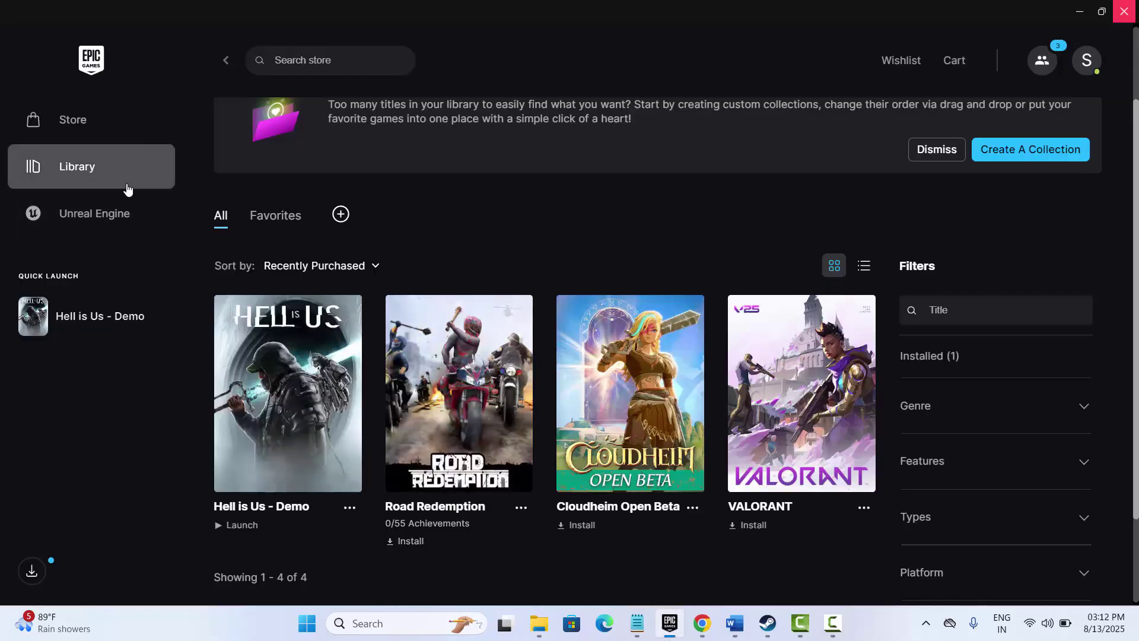
Step: Reveal the Uninstall option for Hell is Us - Demo, leaving it installed, then return to Word
left_click(350, 508)
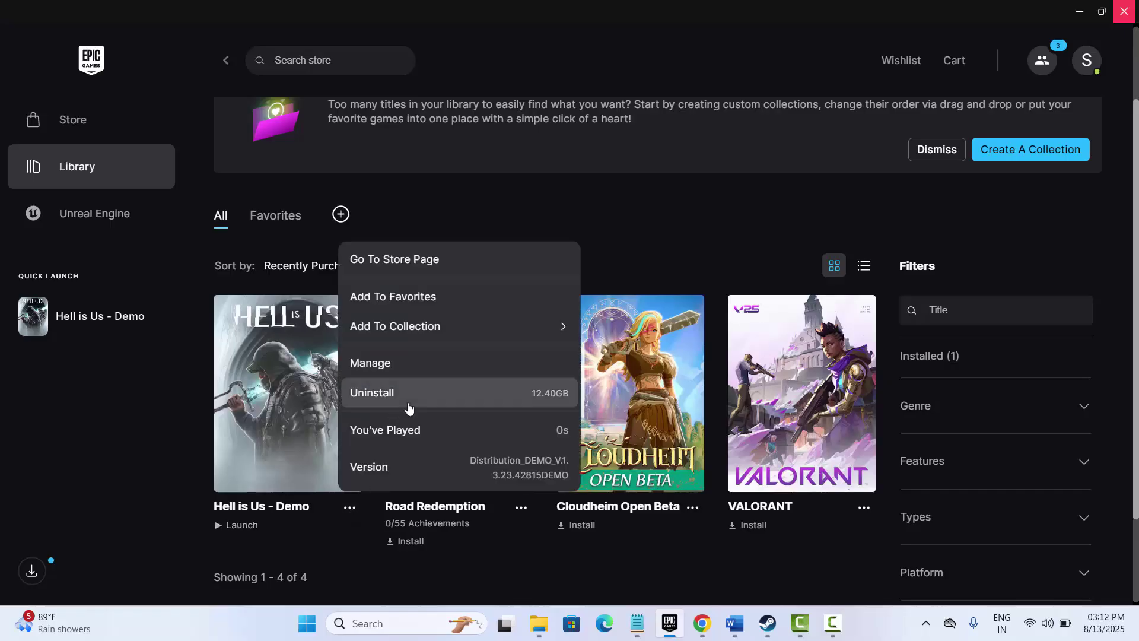
left_click(158, 379)
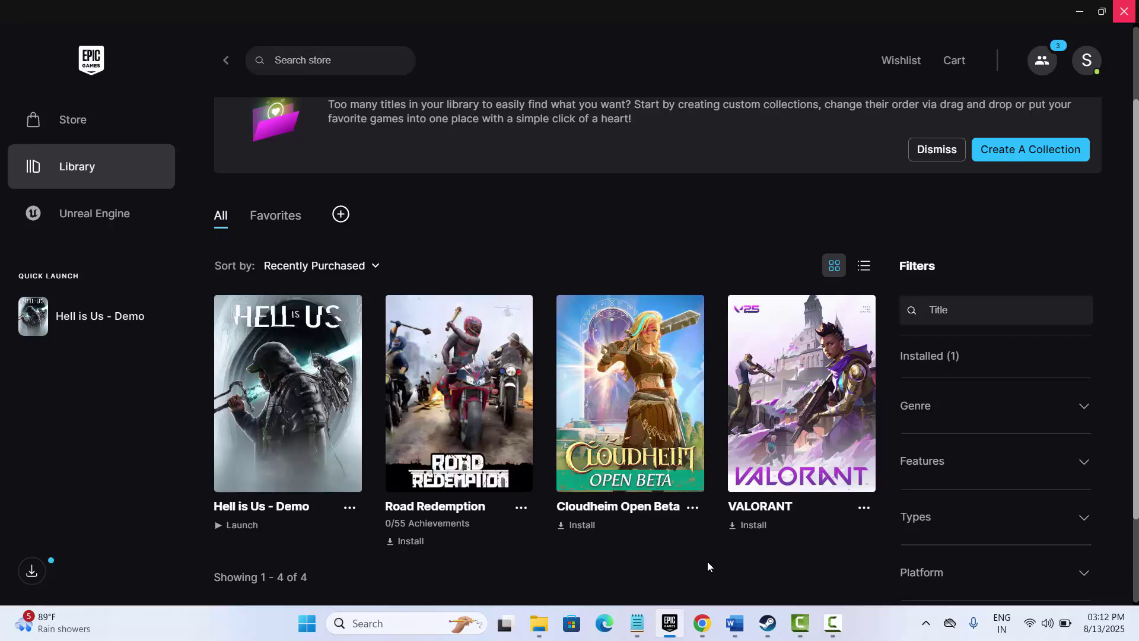
mouse_move(734, 622)
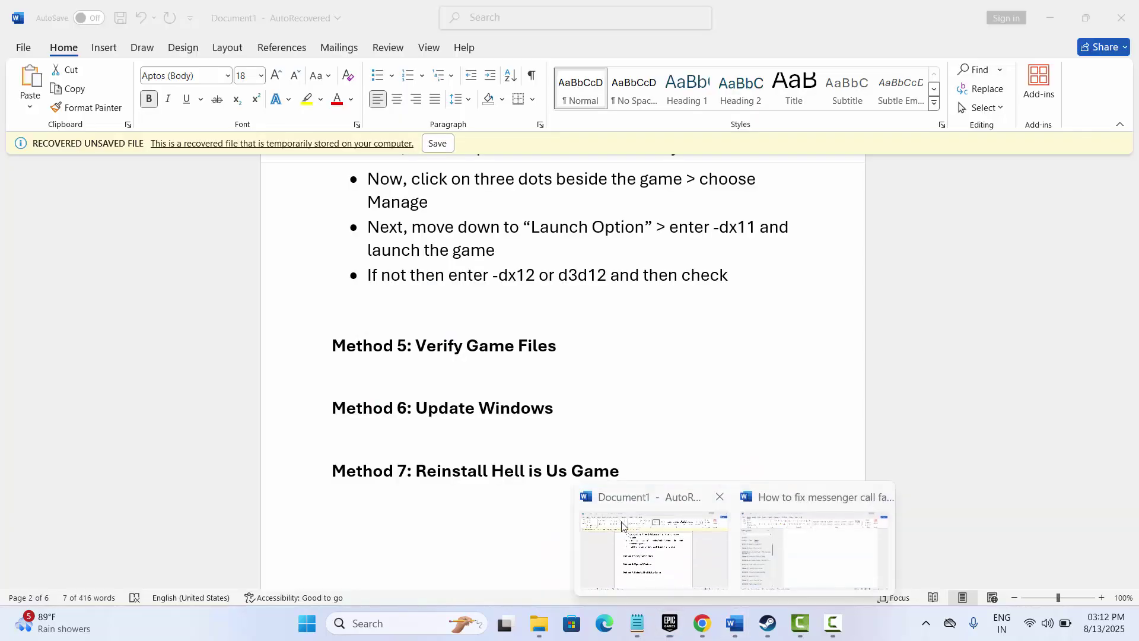
left_click(622, 525)
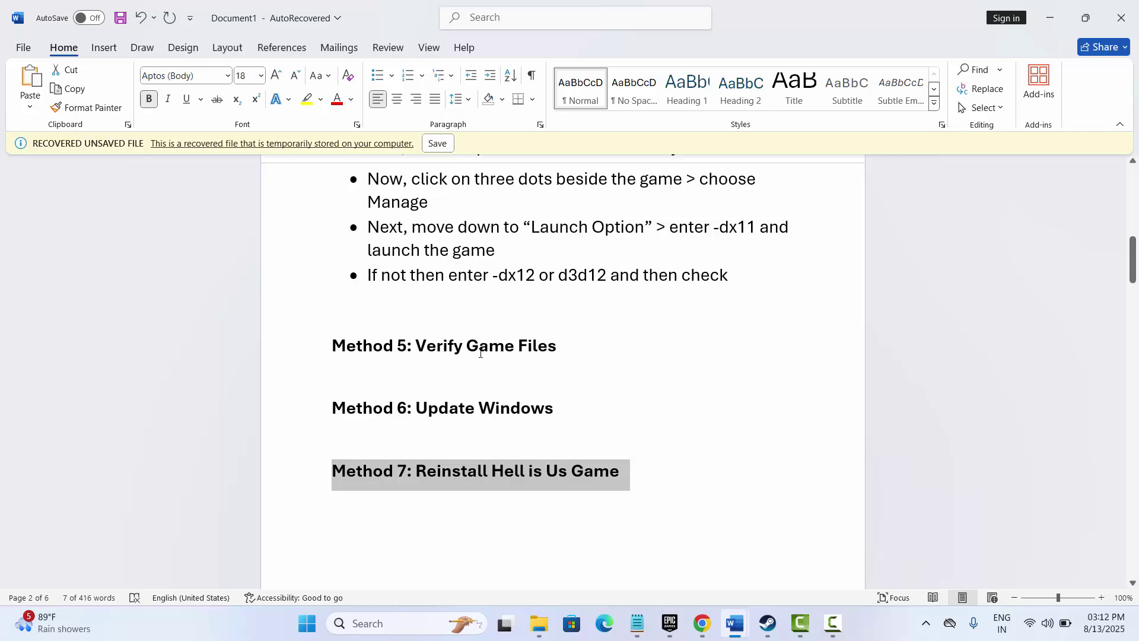
scroll(480, 354, "up", 3)
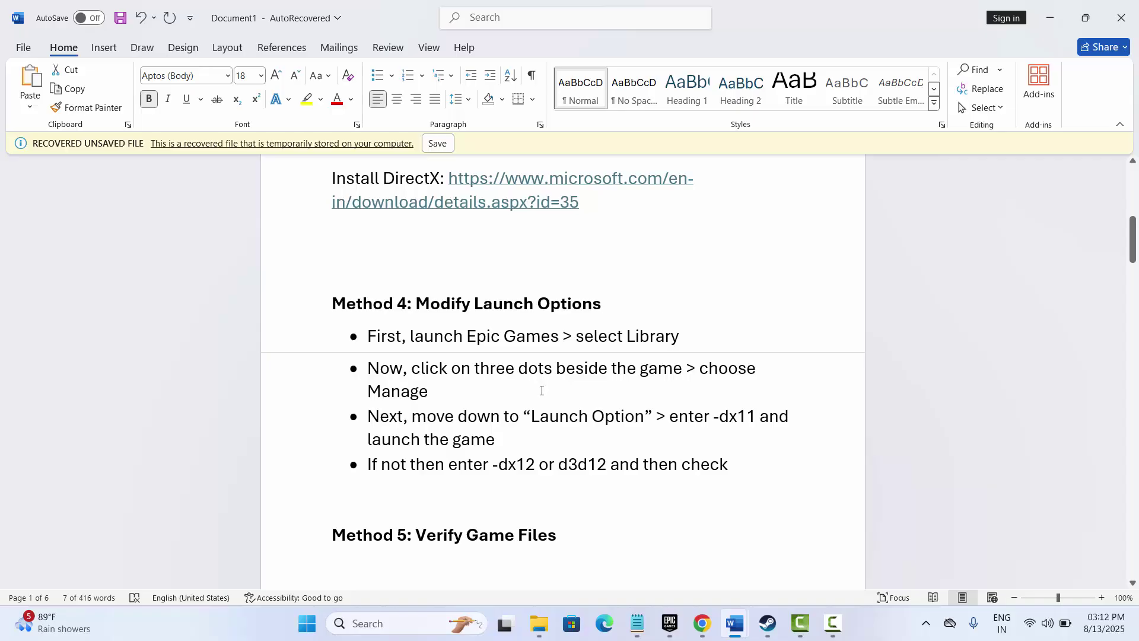
scroll(518, 433, "down", 2)
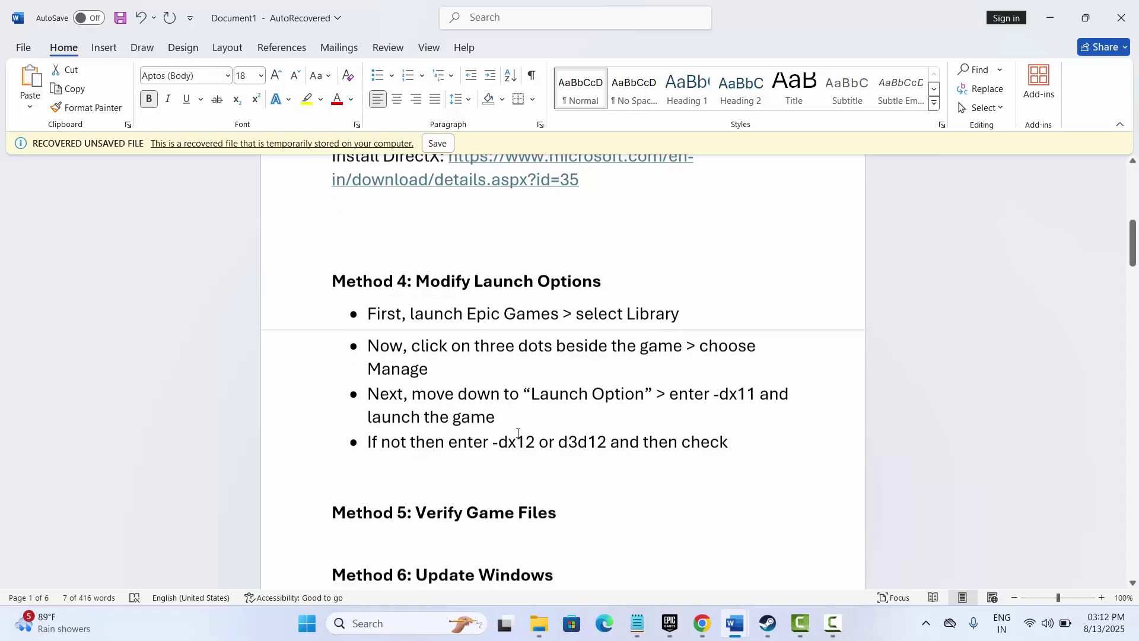
scroll(517, 433, "up", 3)
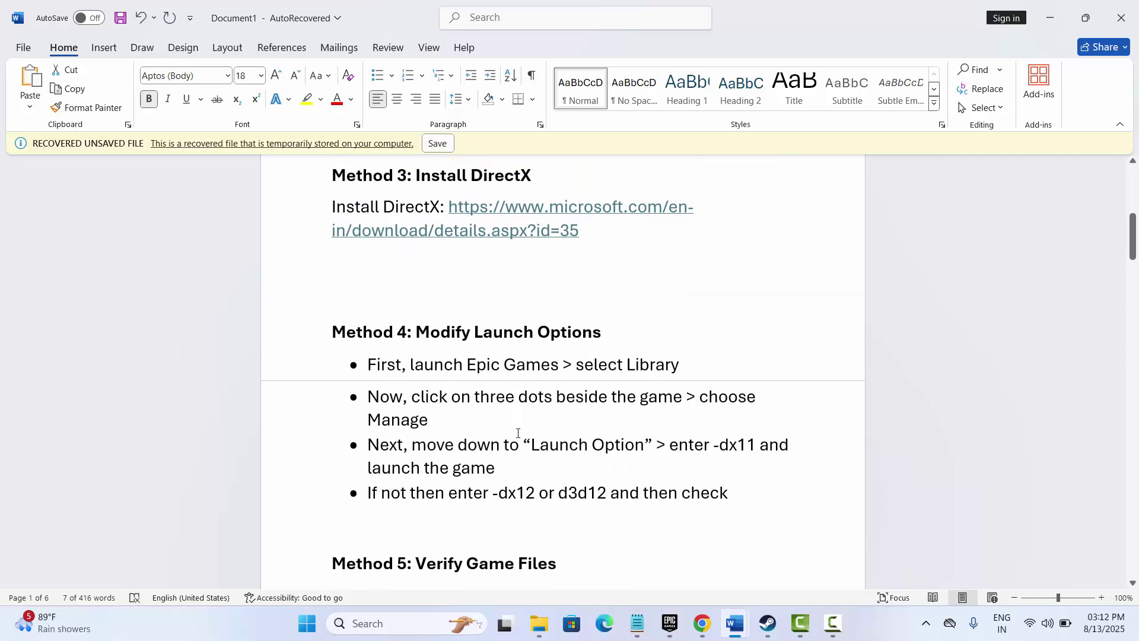
scroll(518, 432, "up", 1)
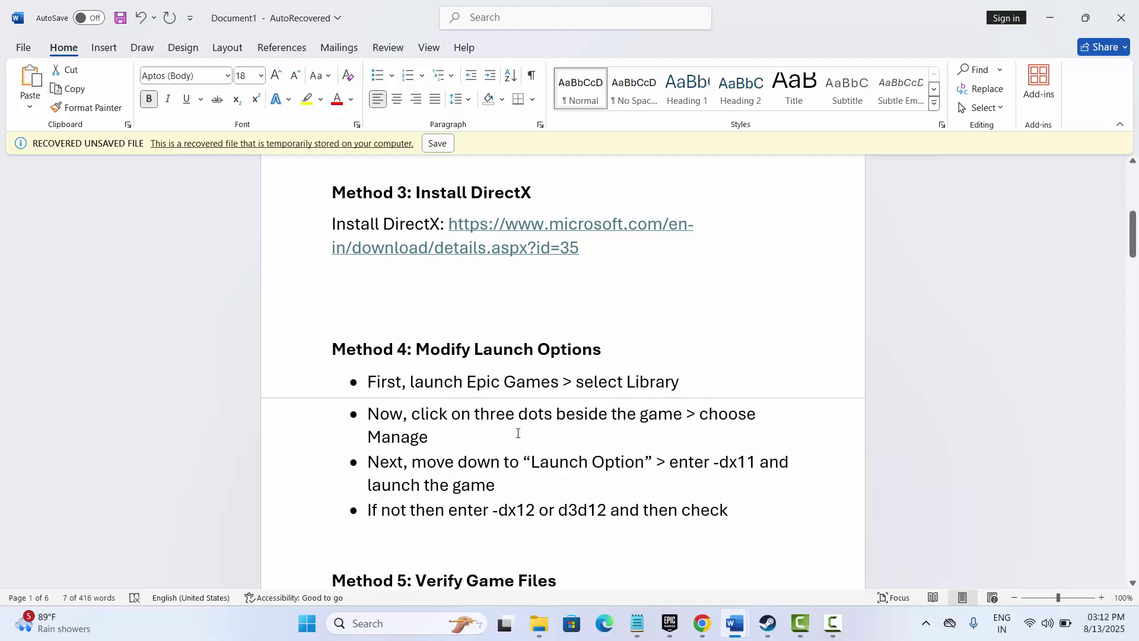